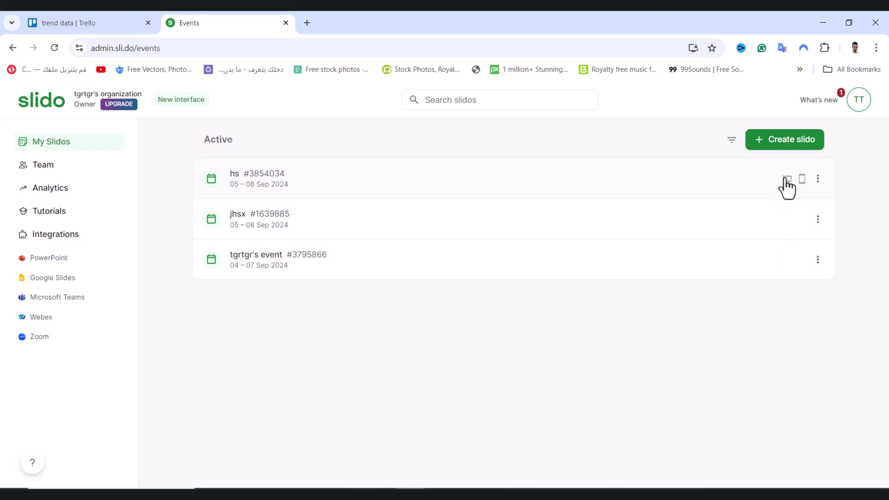
Step: Create the jjxds slido for September 7–10, 2024, then open its event page
left_click(786, 147)
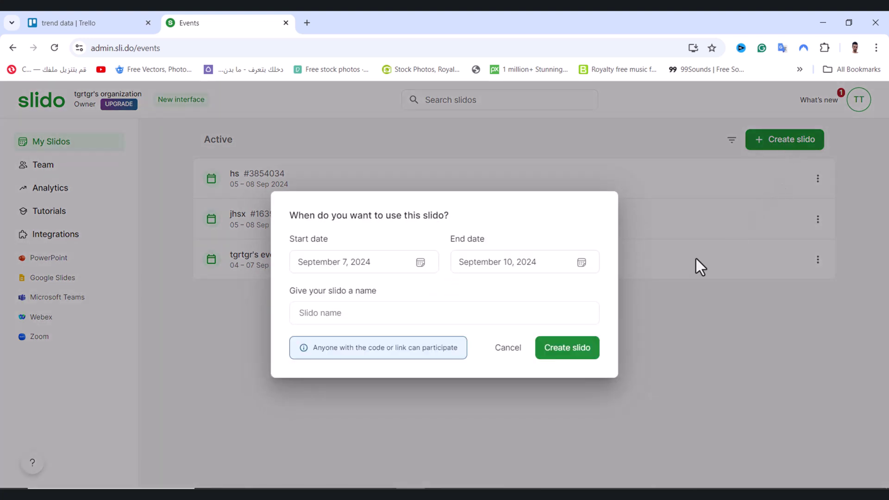
left_click_drag(288, 240, 329, 242)
left_click(437, 237)
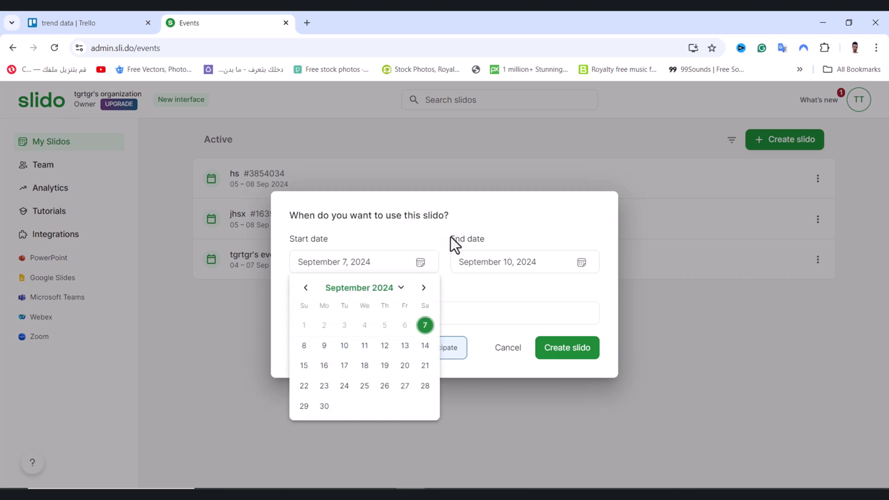
left_click(504, 238)
left_click(359, 276)
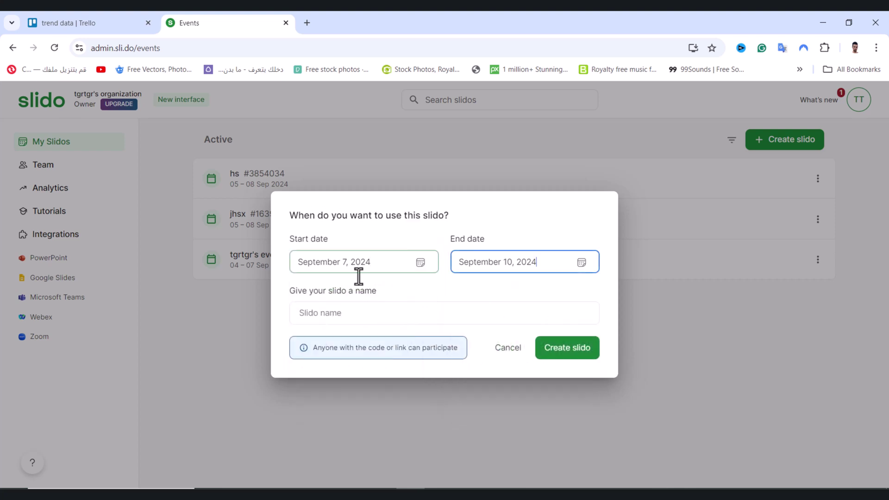
left_click(337, 313)
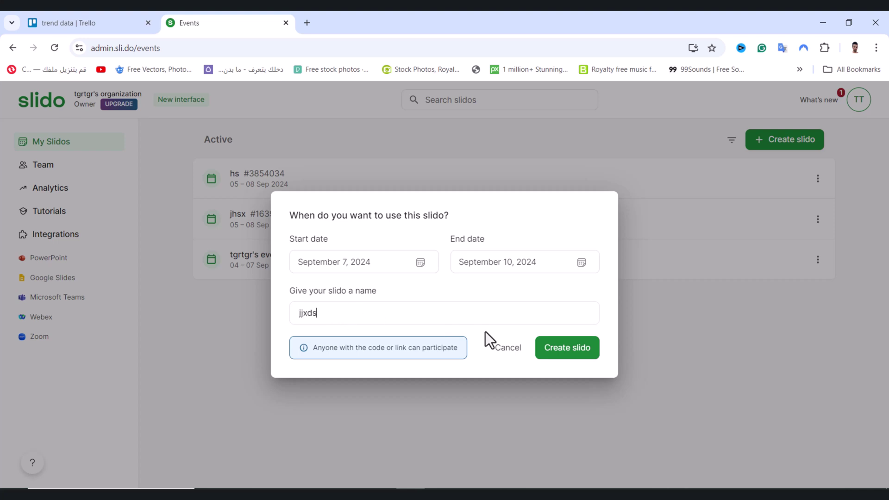
left_click(561, 355)
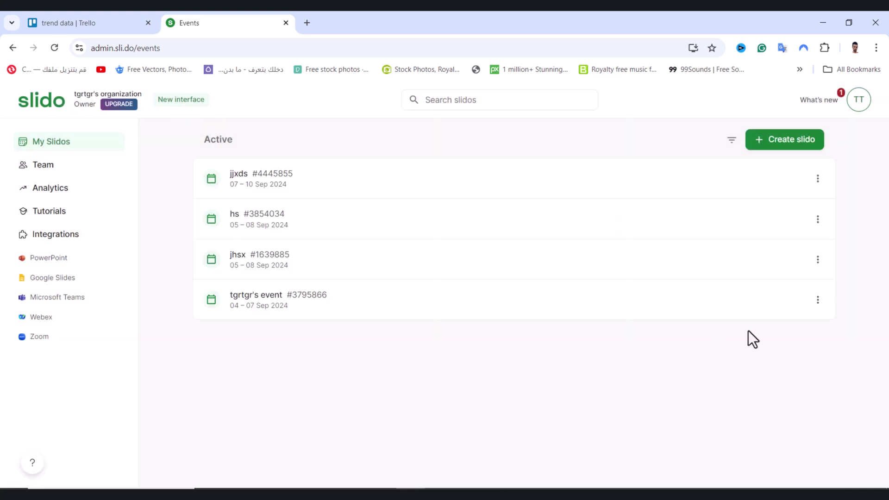
left_click(818, 179)
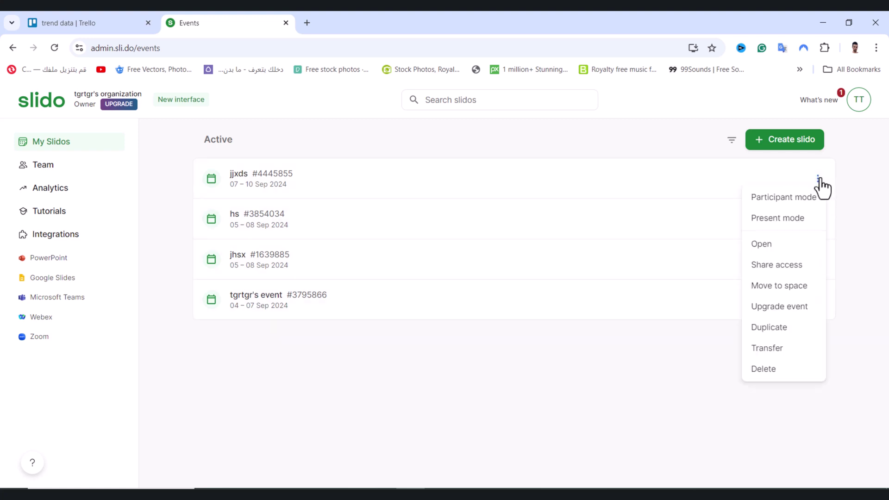
left_click(621, 355)
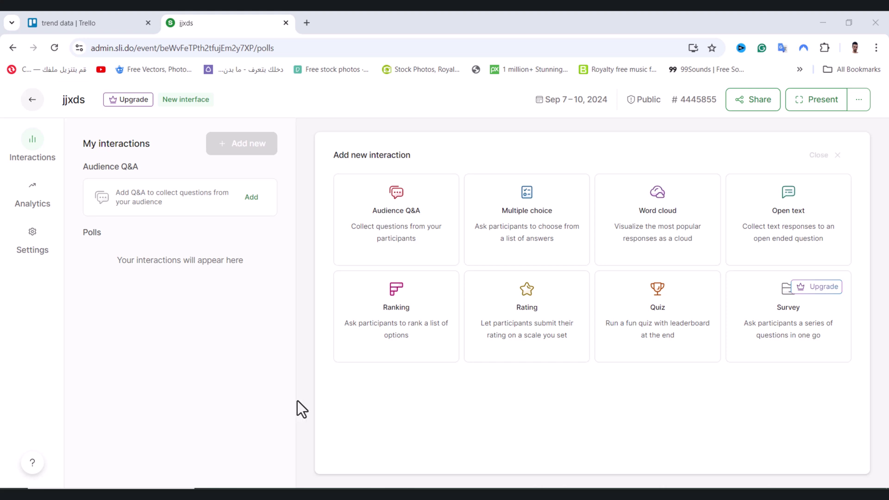
Step: Add a Multiple choice poll from the Add new interaction panel
left_click_drag(334, 153, 401, 155)
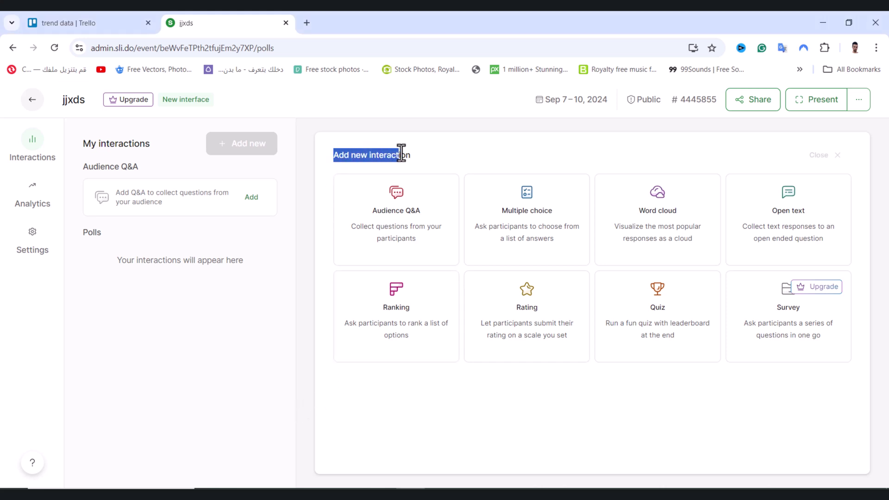
left_click(472, 158)
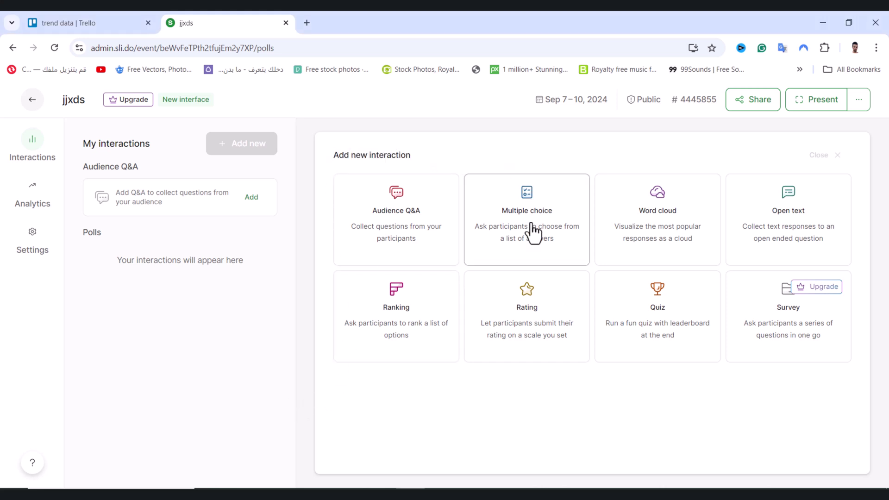
mouse_move(530, 229)
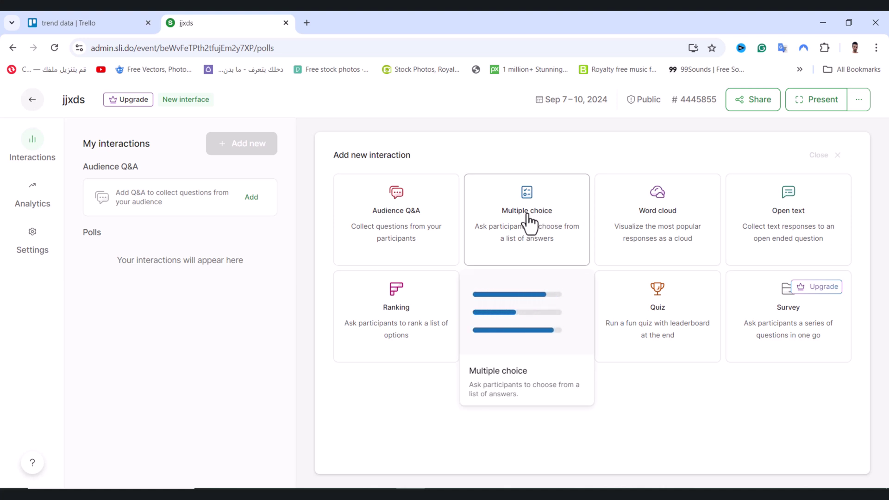
left_click(529, 224)
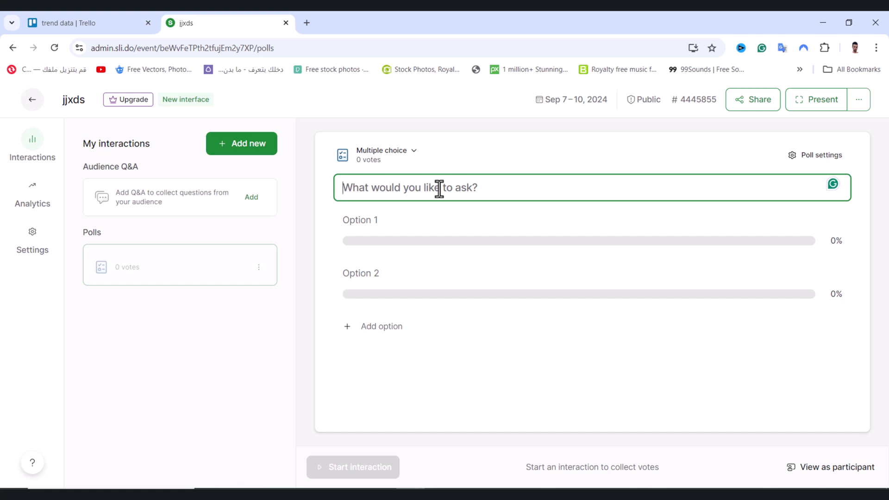
Step: Enter the poll question 'jdfljkdf' with answer options 2, 4 and 5
type("jdfljk")
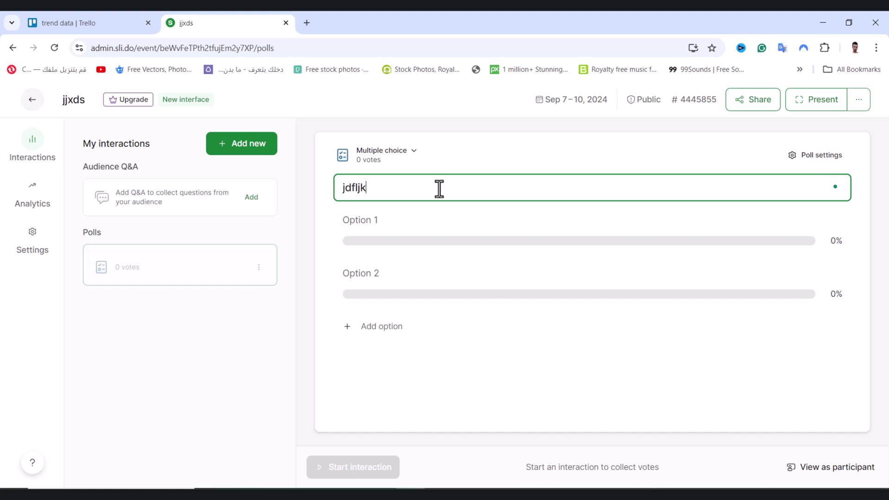
type("df")
left_click(457, 233)
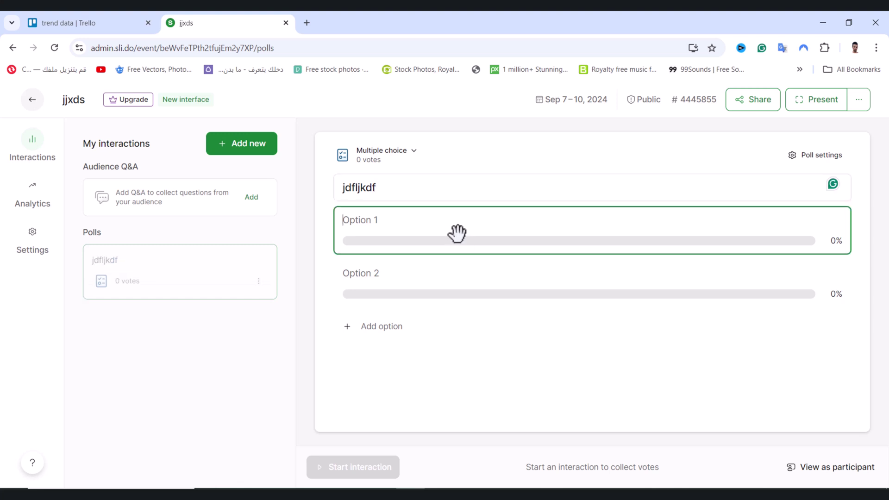
type("2")
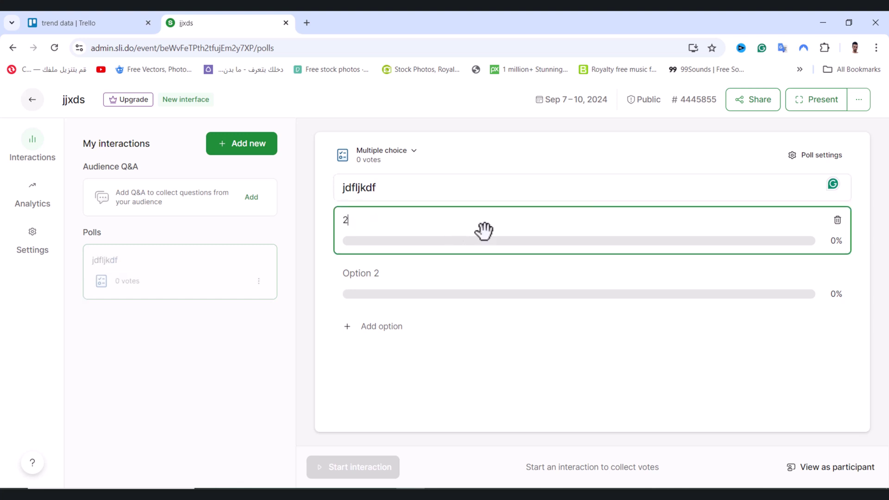
left_click(469, 282)
type("4")
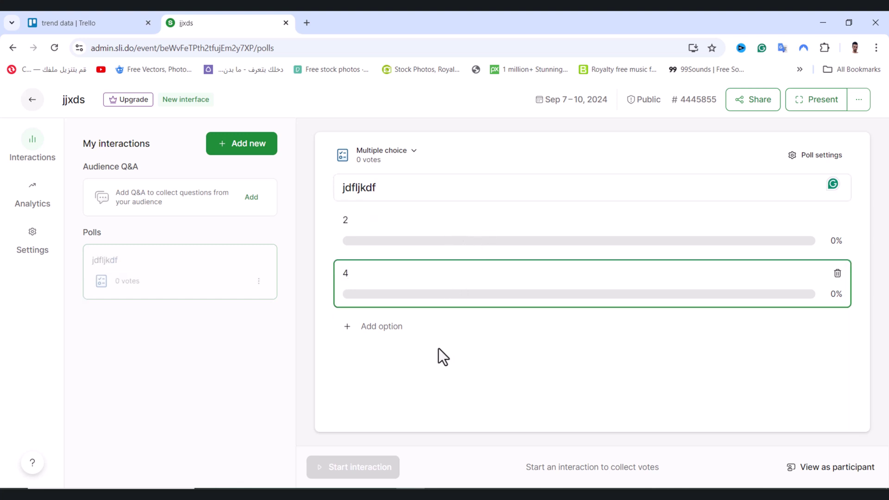
left_click(419, 327)
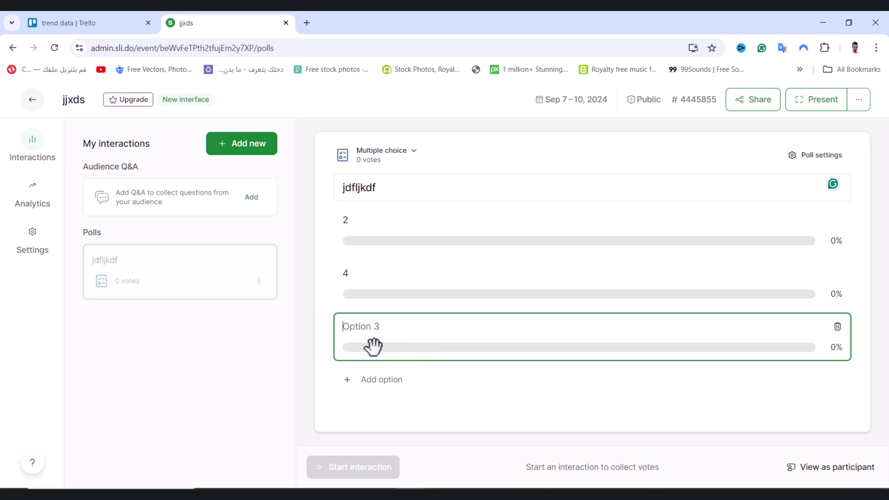
type("5")
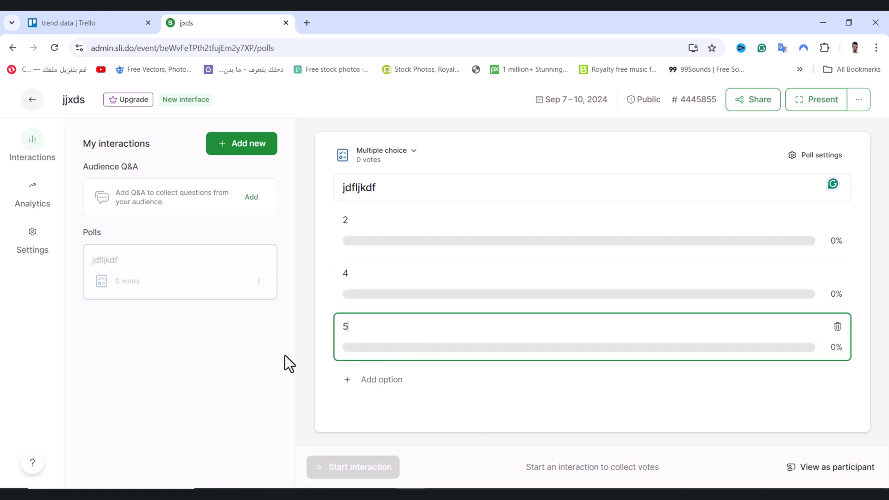
left_click(301, 351)
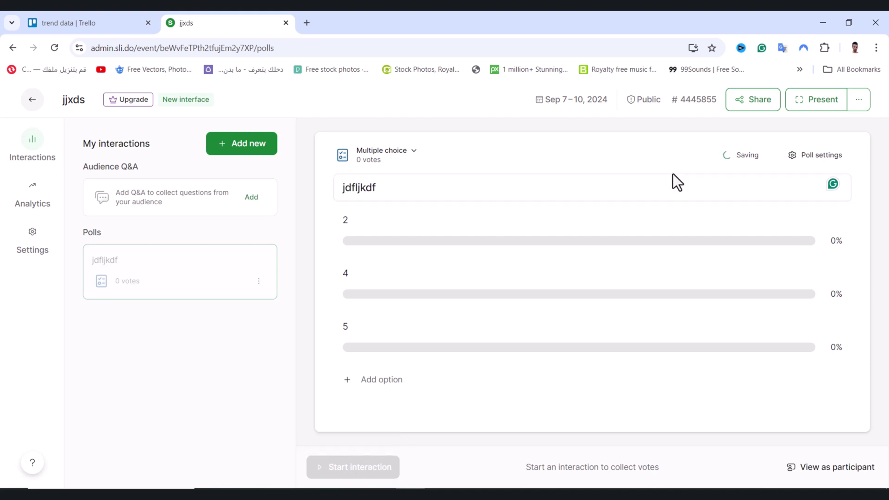
Step: In Poll settings, try multiple selections with limits 2 and 3, then turn it off
left_click(823, 157)
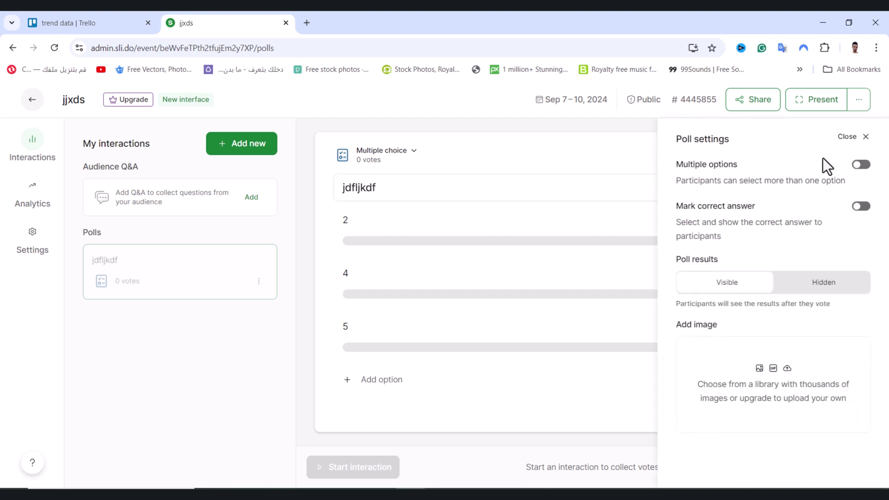
left_click(861, 164)
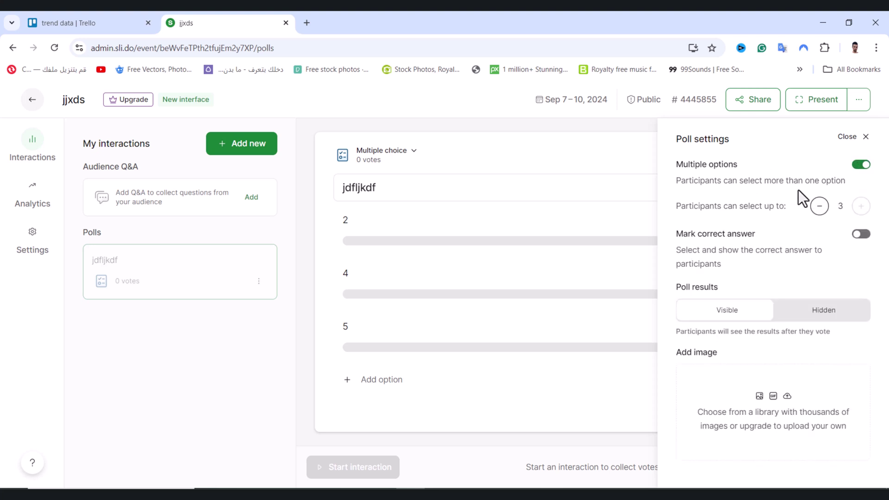
left_click(820, 206)
left_click(859, 207)
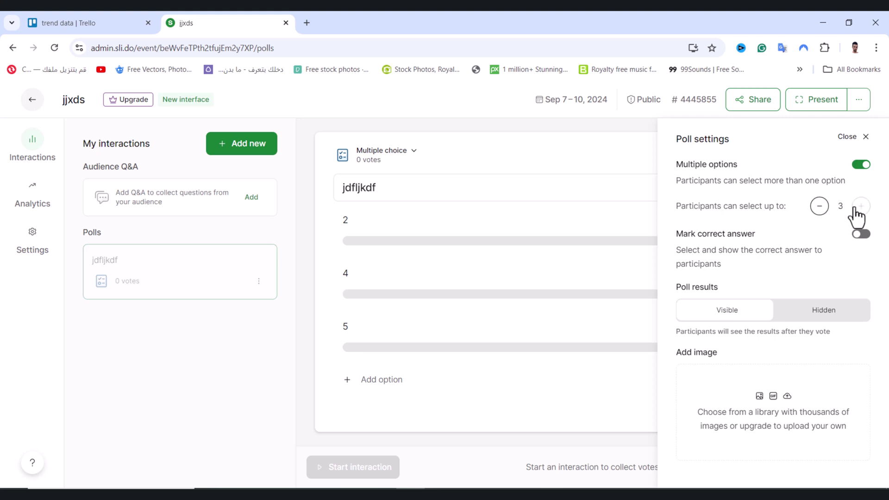
left_click(819, 206)
left_click(862, 166)
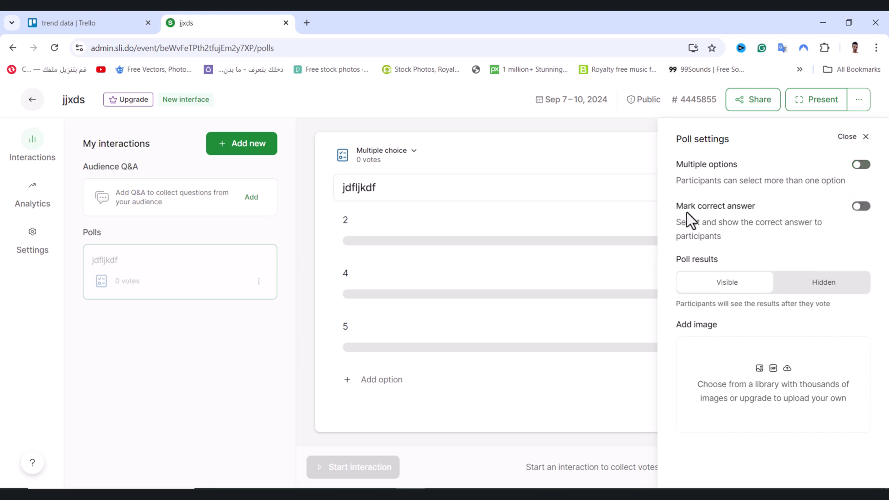
Step: Turn Mark correct answer on, then off again
left_click_drag(679, 210, 746, 209)
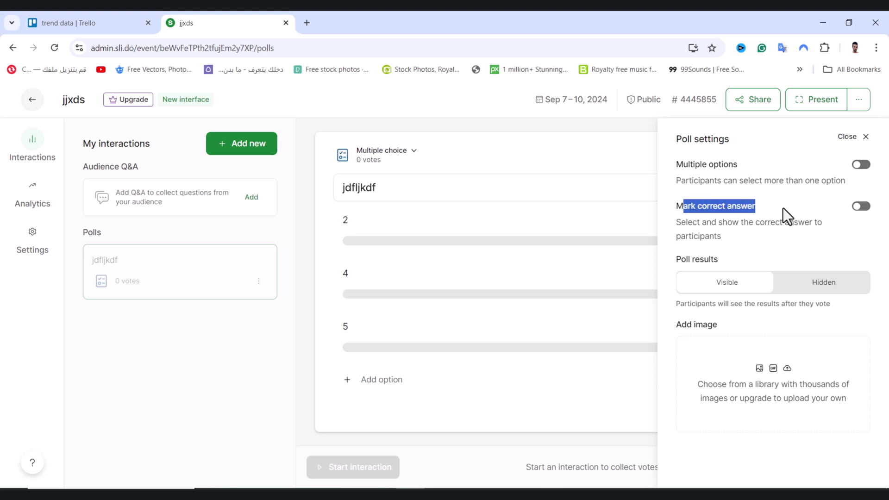
left_click(782, 210)
left_click_drag(679, 222, 743, 242)
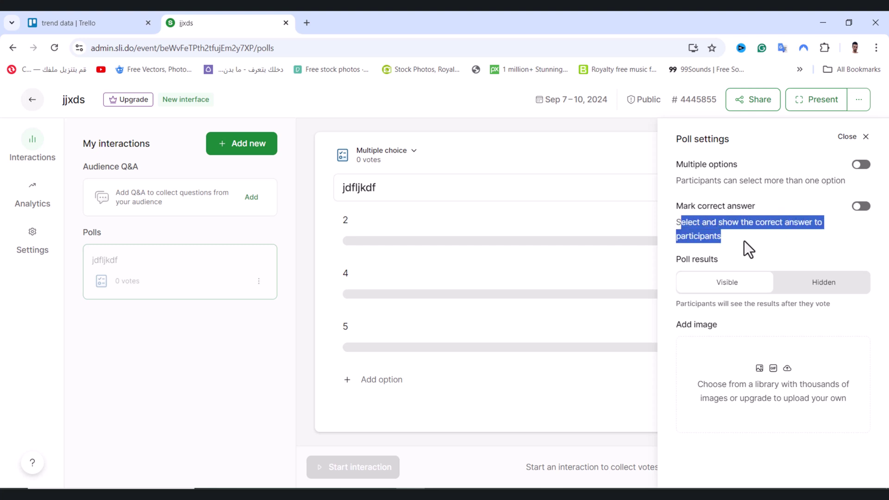
left_click(744, 241)
left_click(858, 206)
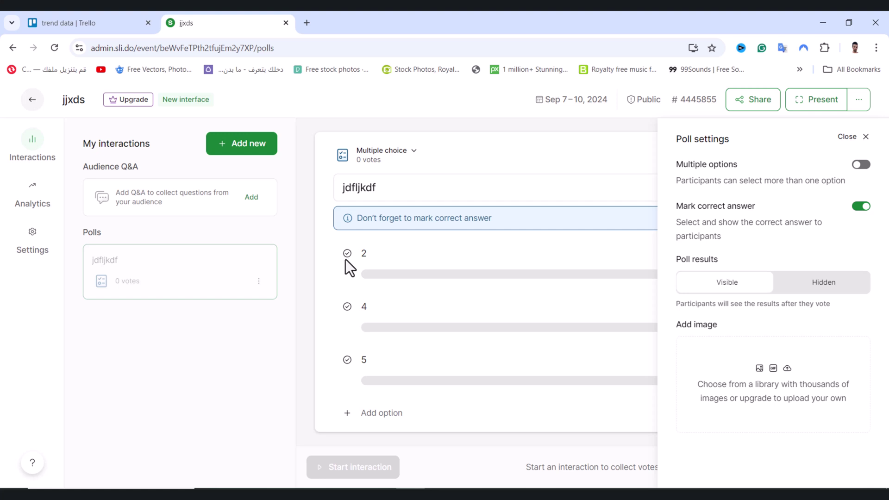
left_click(862, 207)
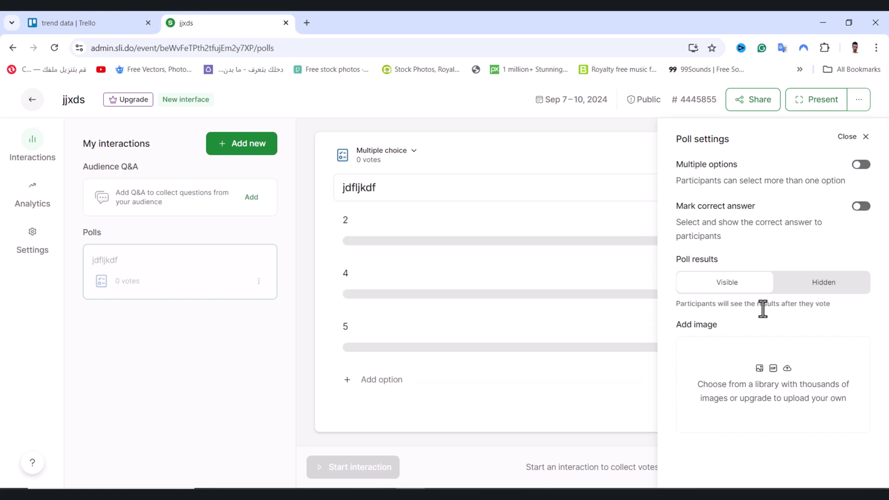
Step: Switch poll results to Hidden, then back to Visible for participants
left_click_drag(676, 306, 837, 303)
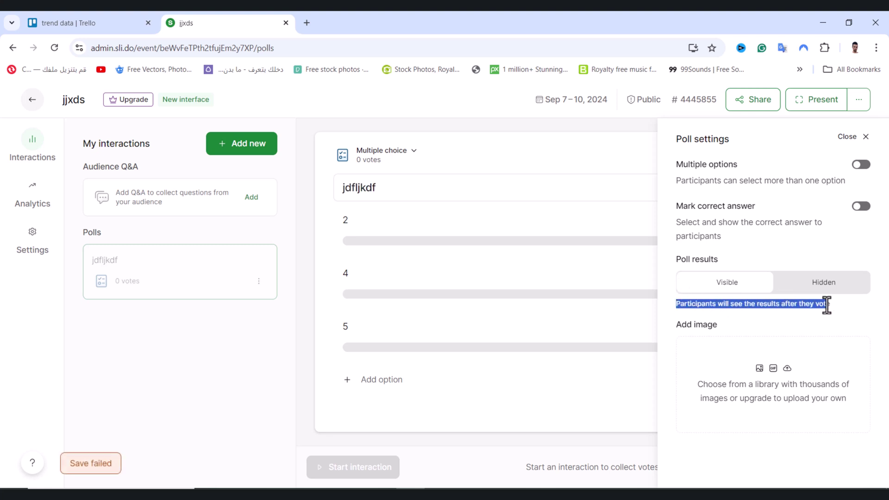
left_click(837, 303)
left_click(822, 292)
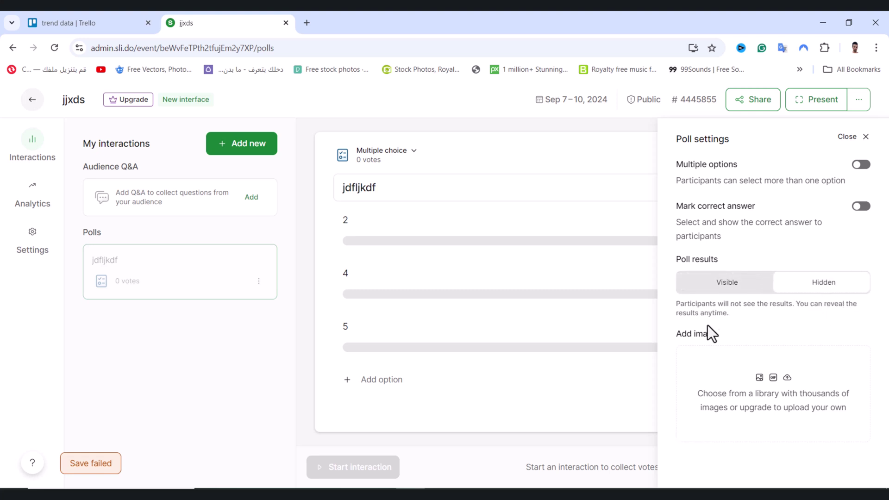
left_click(717, 292)
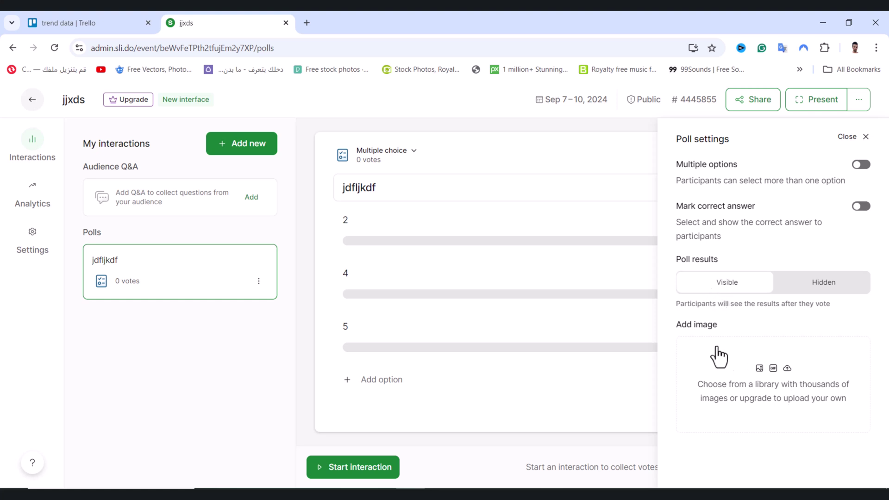
left_click(782, 390)
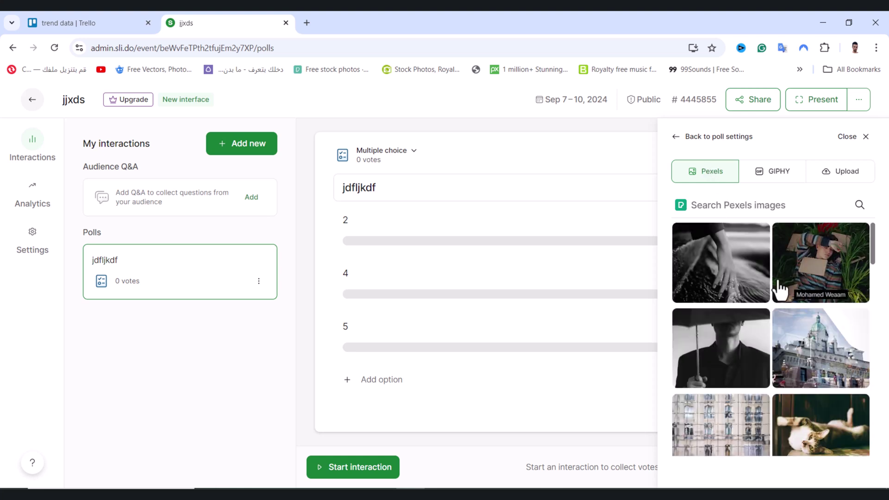
scroll(789, 333, "down", 6)
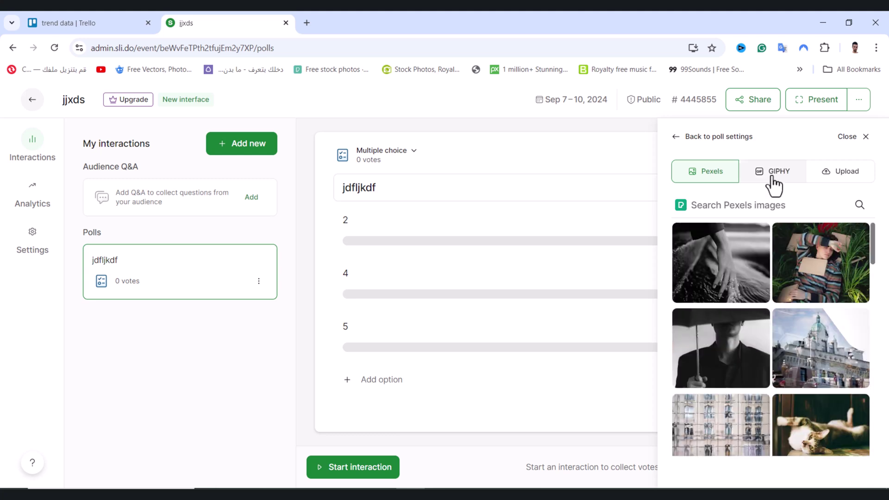
left_click(772, 179)
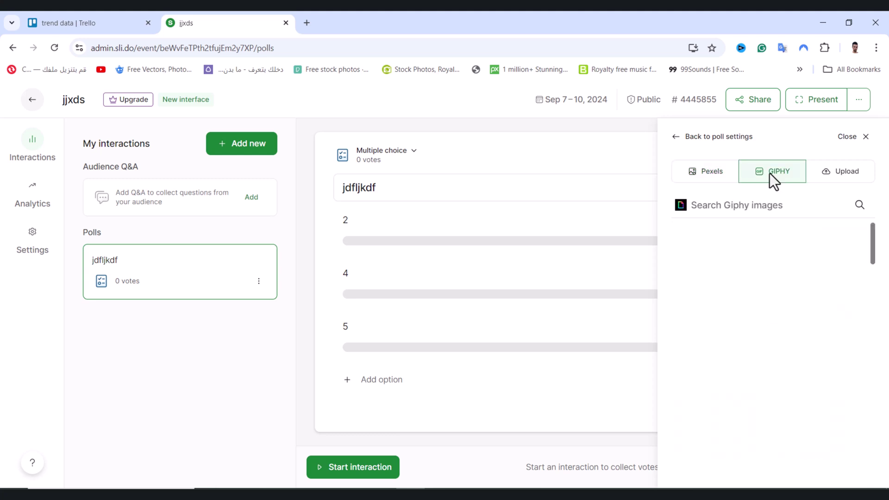
left_click(843, 183)
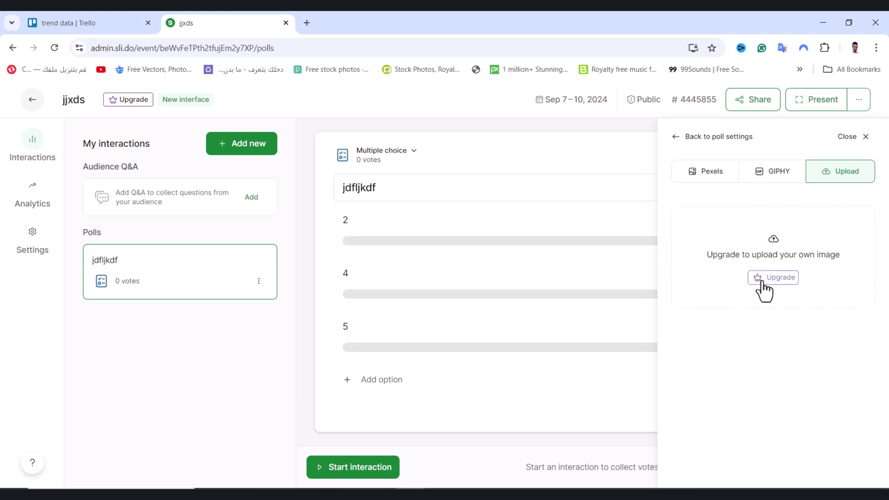
left_click_drag(704, 258, 824, 354)
left_click(799, 347)
left_click(674, 137)
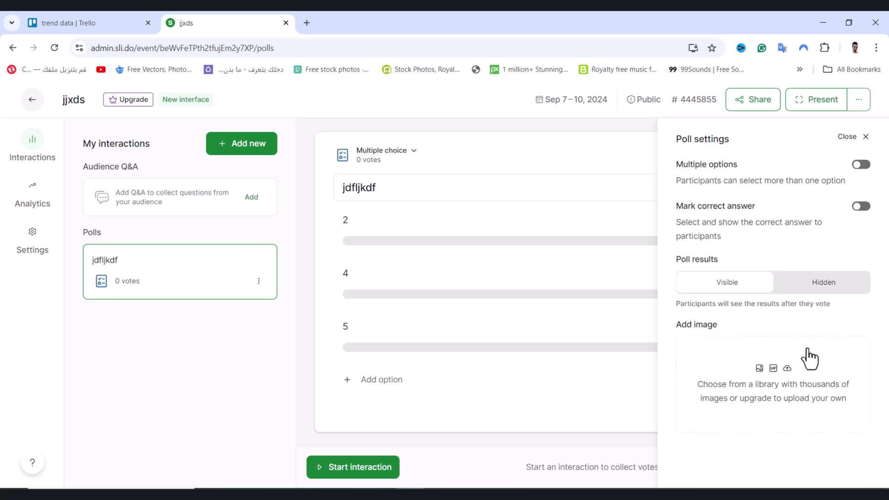
Step: Close the poll settings and view the Slido overview on the Analytics page
left_click(865, 137)
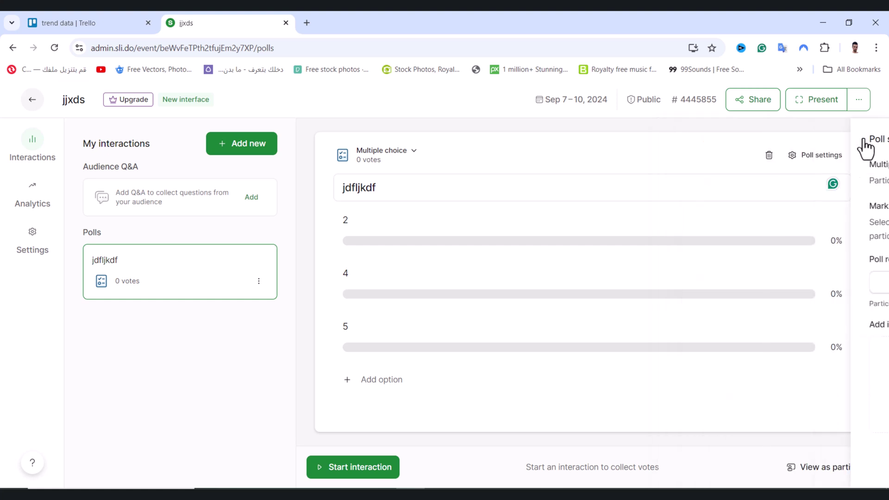
left_click(29, 204)
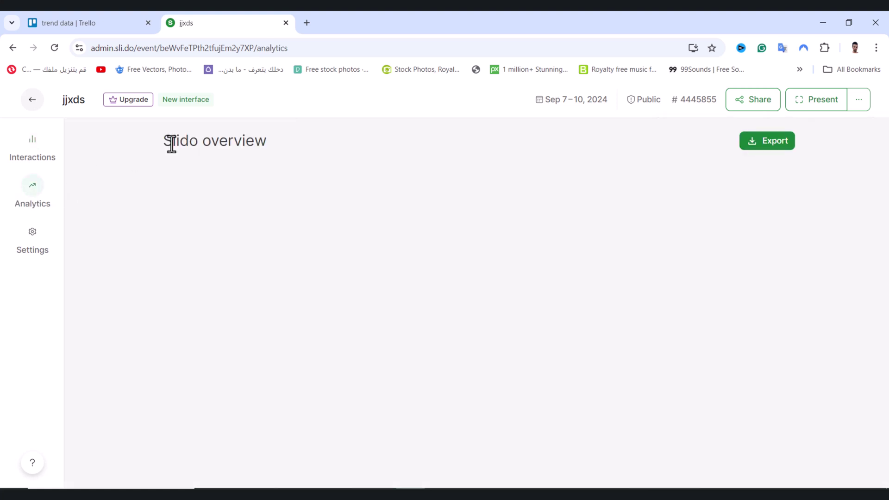
left_click_drag(162, 142, 313, 145)
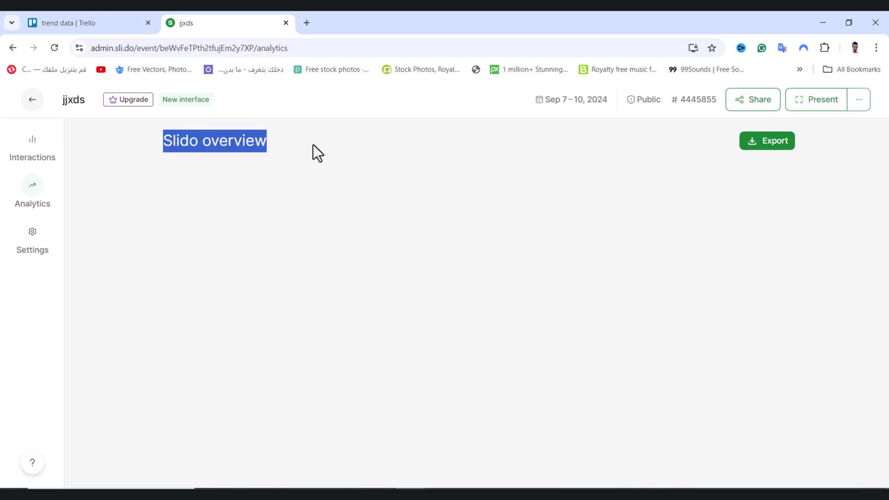
left_click(377, 150)
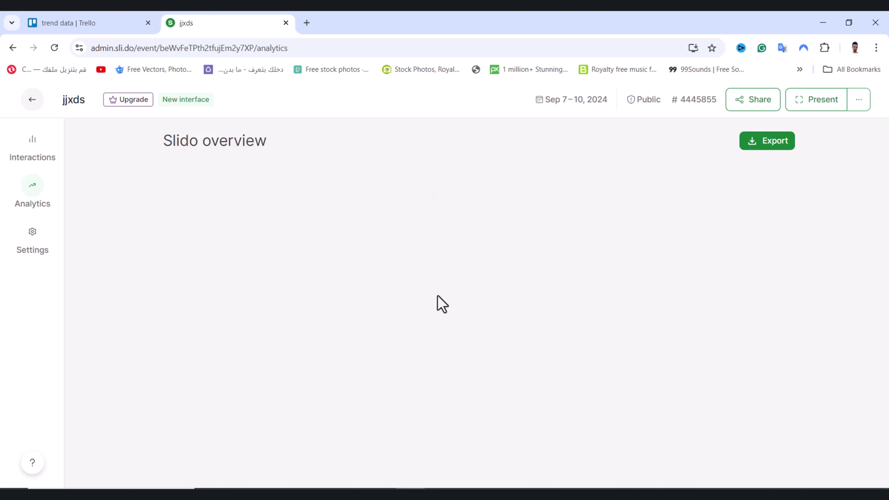
Step: Copy the jjxds event's joining link from the event settings
left_click(33, 244)
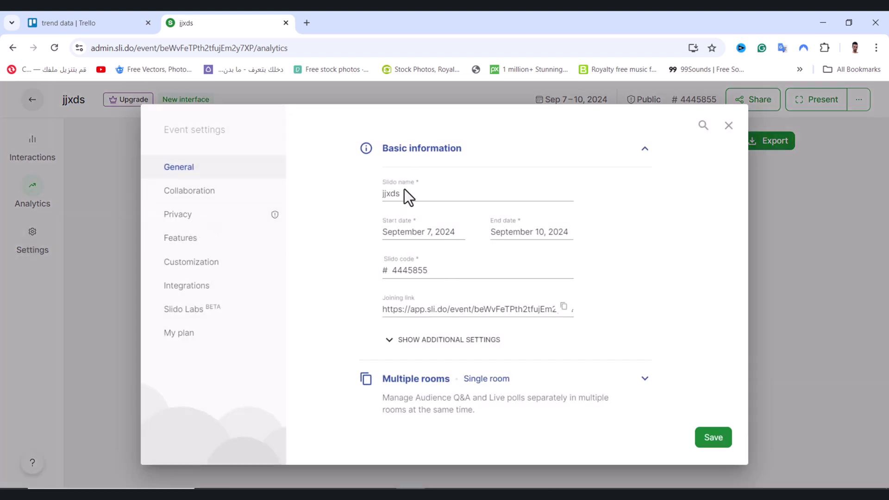
left_click_drag(405, 194, 372, 190)
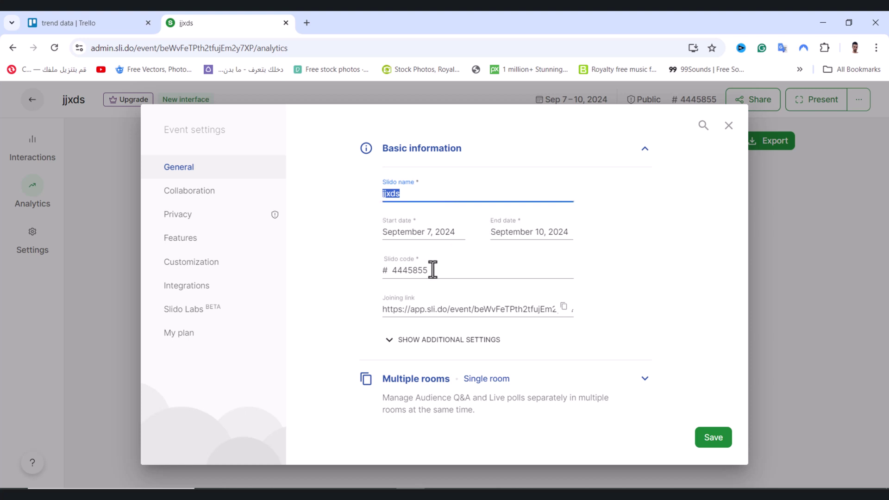
left_click_drag(431, 269, 370, 276)
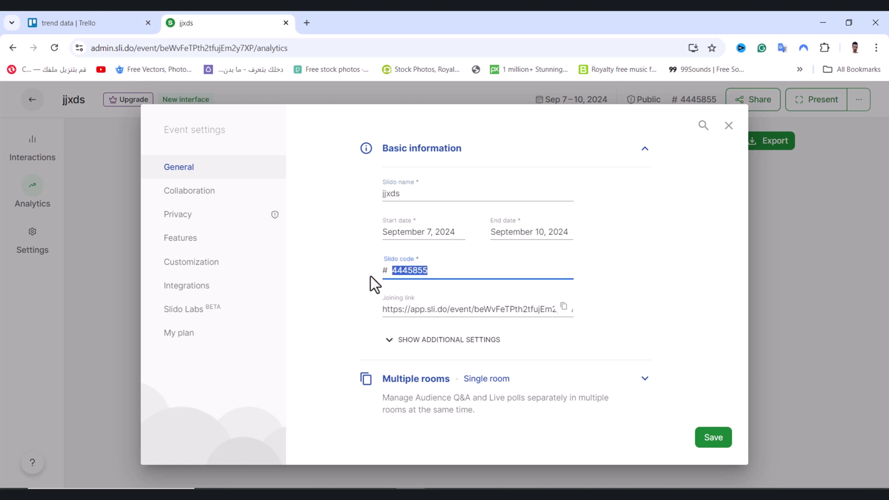
left_click(564, 307)
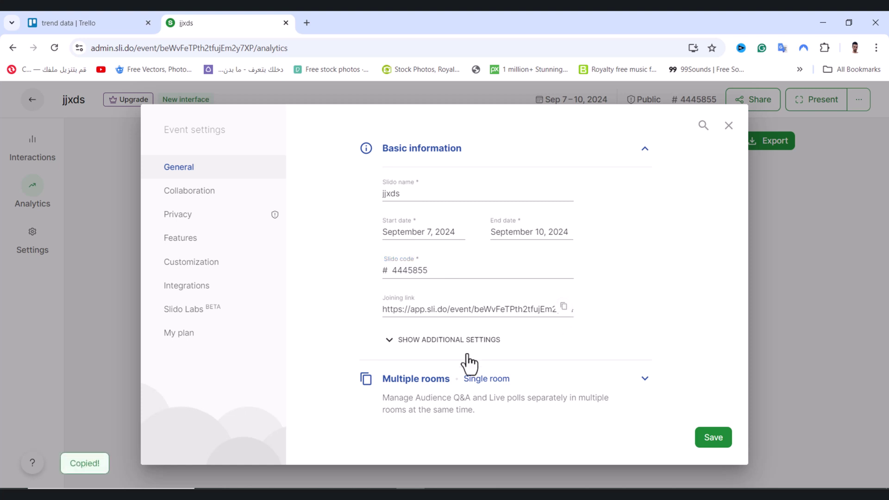
Step: Check the additional settings' language list, keeping English (US), then hide them
left_click(434, 340)
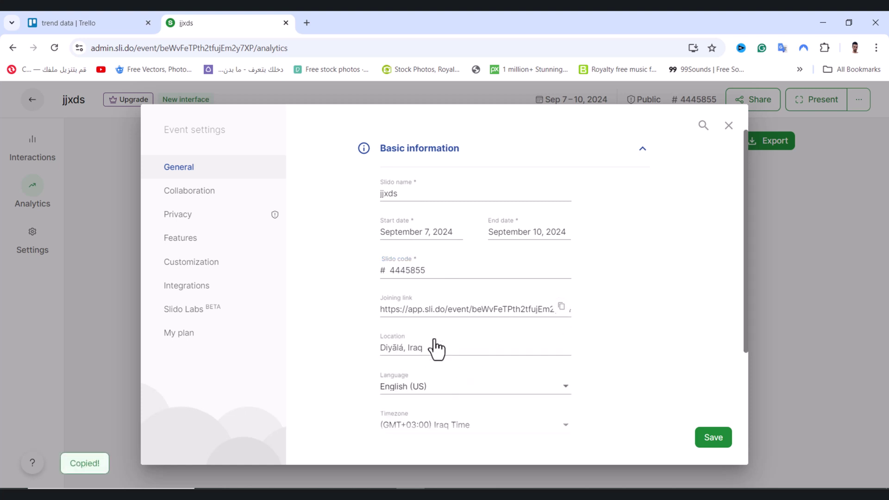
scroll(504, 301, "down", 2)
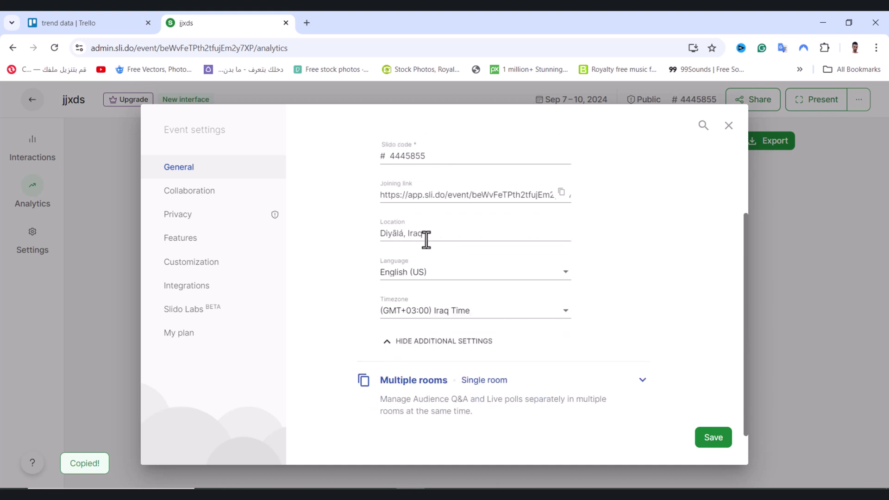
left_click(416, 275)
left_click(685, 293)
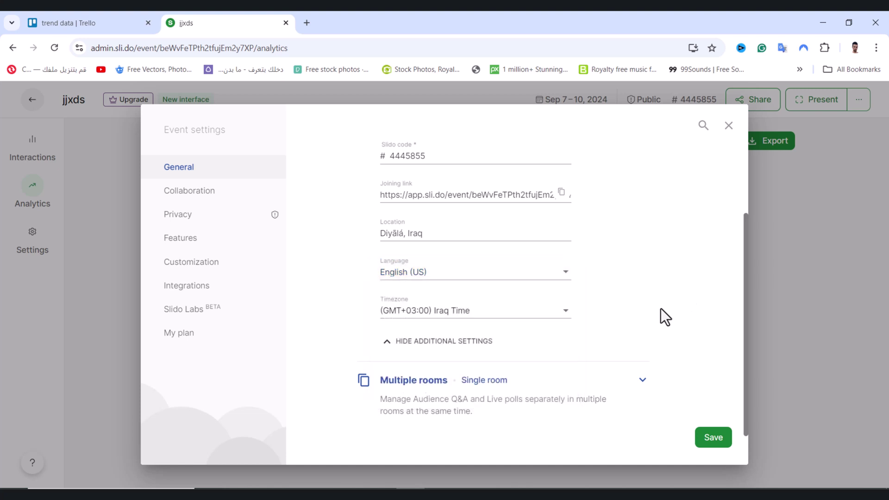
left_click(466, 345)
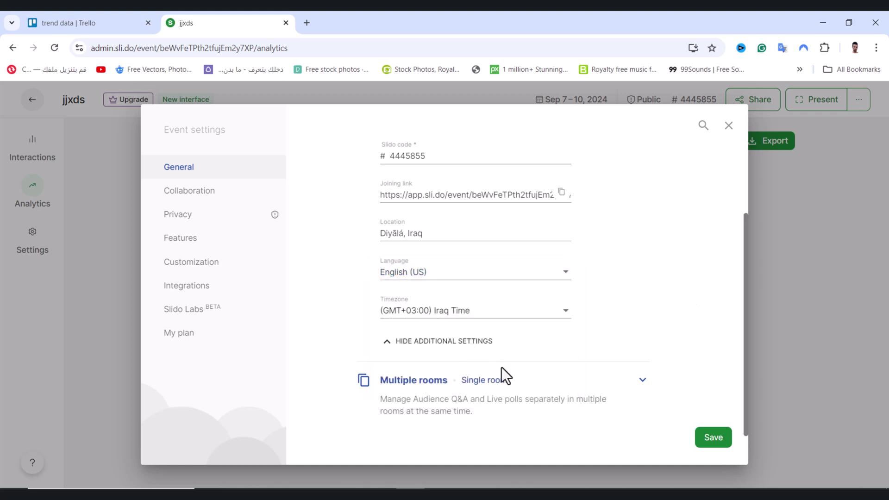
Step: Browse Collaboration, Privacy and Features settings, expanding Audience Q&A and Live polls
left_click(187, 192)
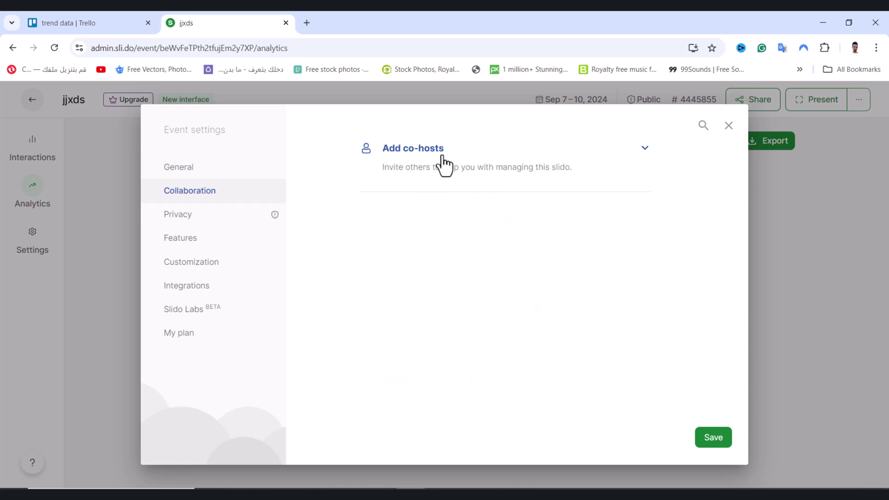
left_click(180, 220)
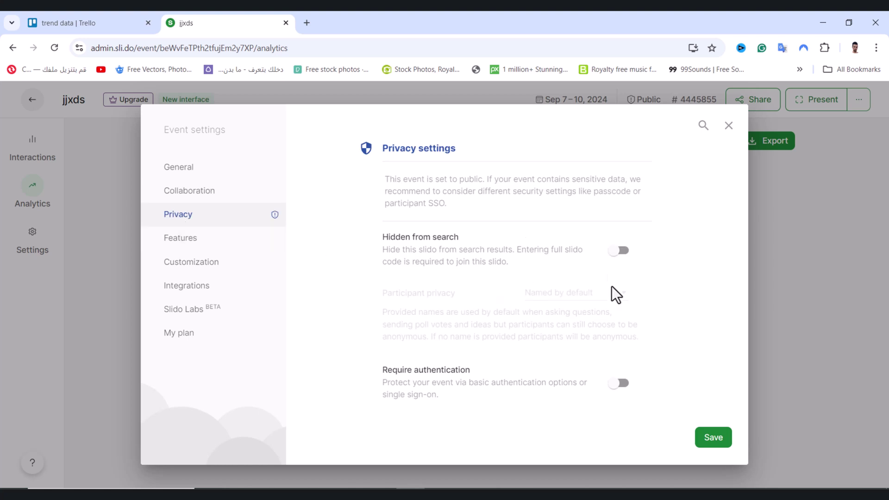
left_click(219, 246)
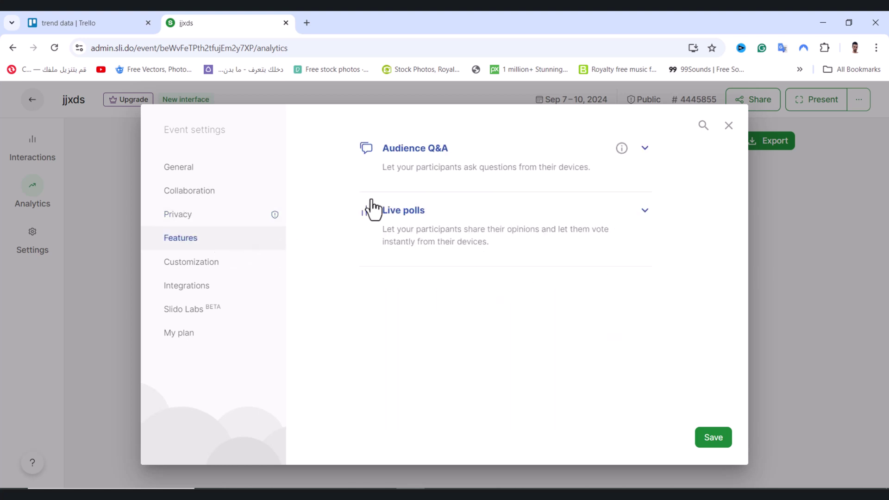
left_click(643, 148)
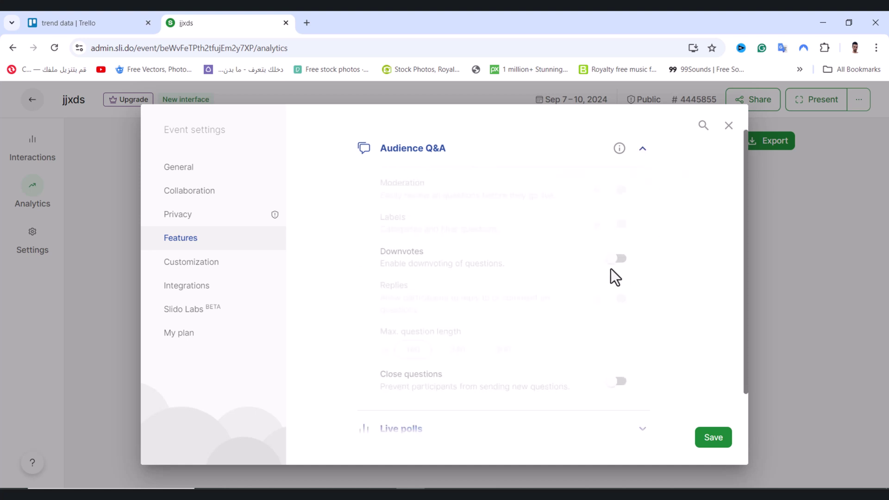
scroll(655, 357, "down", 1)
left_click(643, 384)
scroll(312, 268, "down", 2)
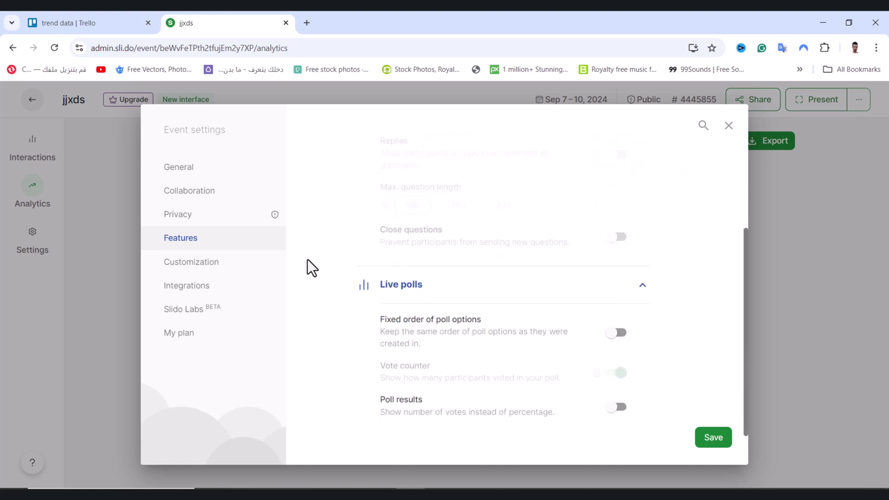
Step: Expand Branding under Customization; adding a main logo proves unavailable
left_click(192, 272)
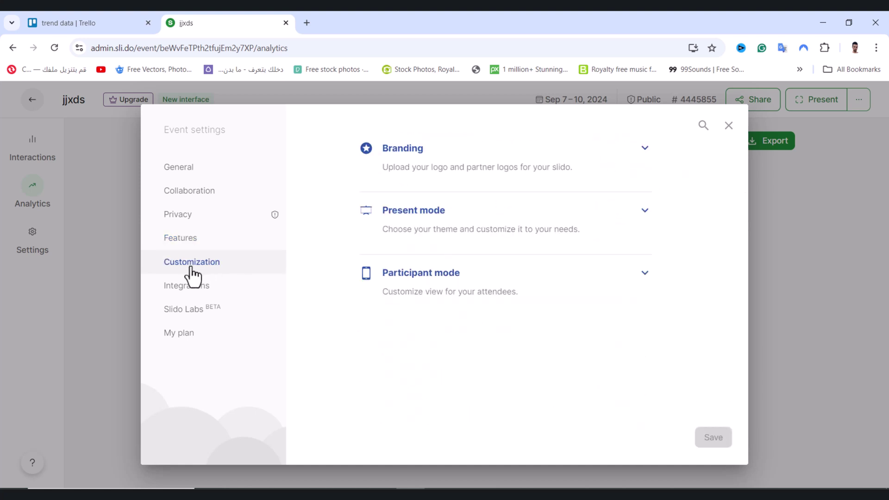
left_click(644, 149)
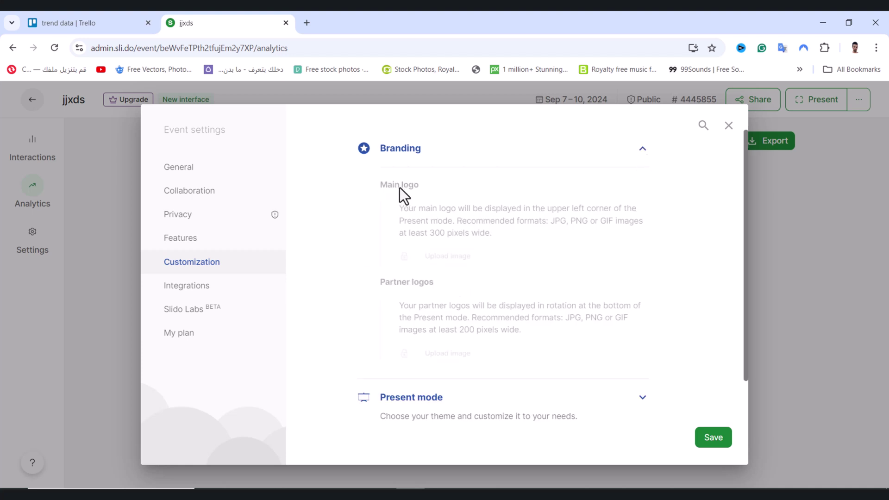
left_click(508, 232)
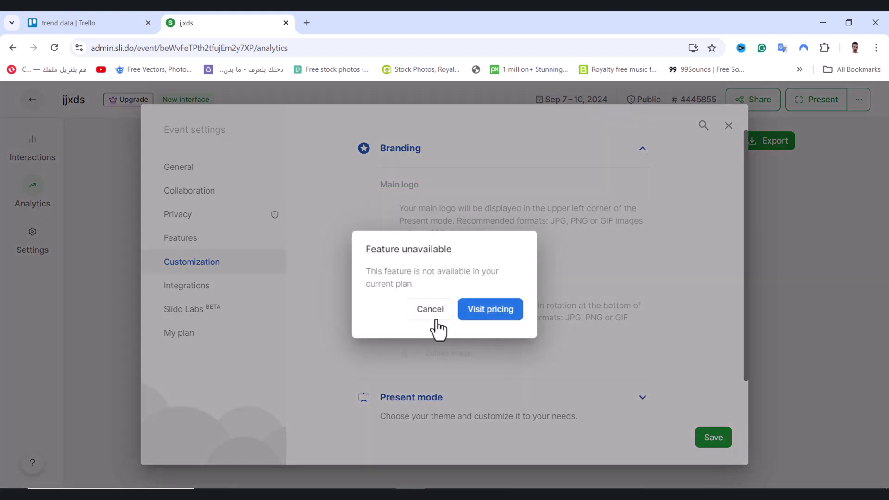
left_click(431, 311)
scroll(451, 311, "down", 2)
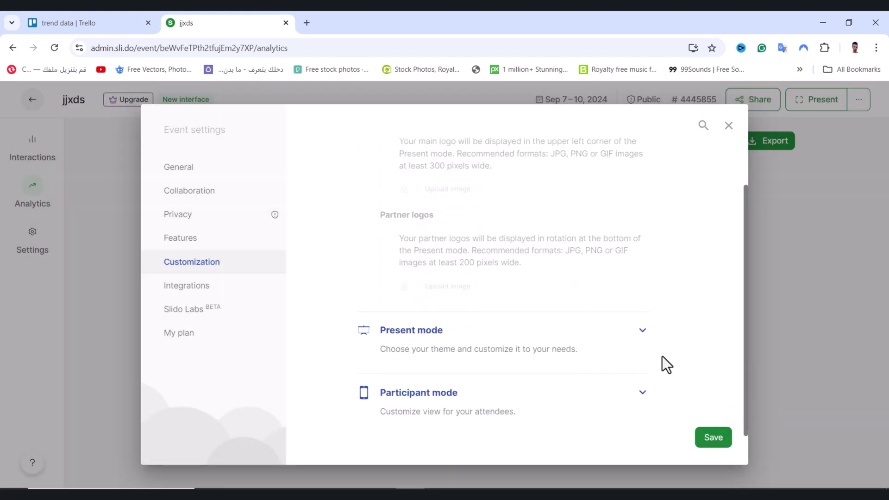
Step: Expand Present mode to review its themes and the Fullscreen highlight option
left_click(642, 331)
scroll(490, 313, "down", 4)
scroll(452, 311, "up", 2)
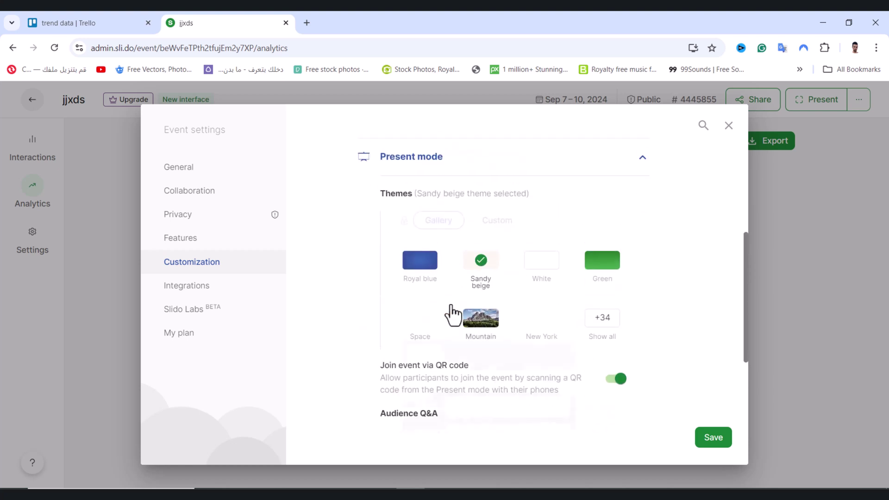
mouse_move(418, 268)
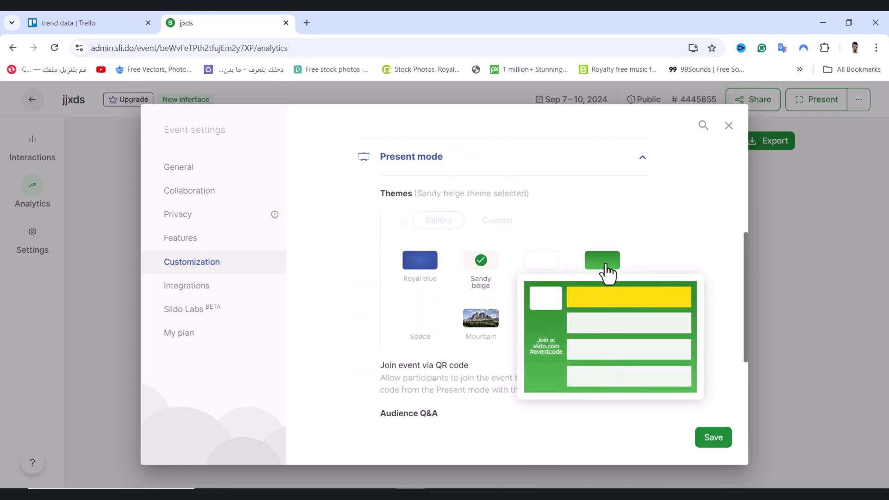
scroll(315, 327, "down", 4)
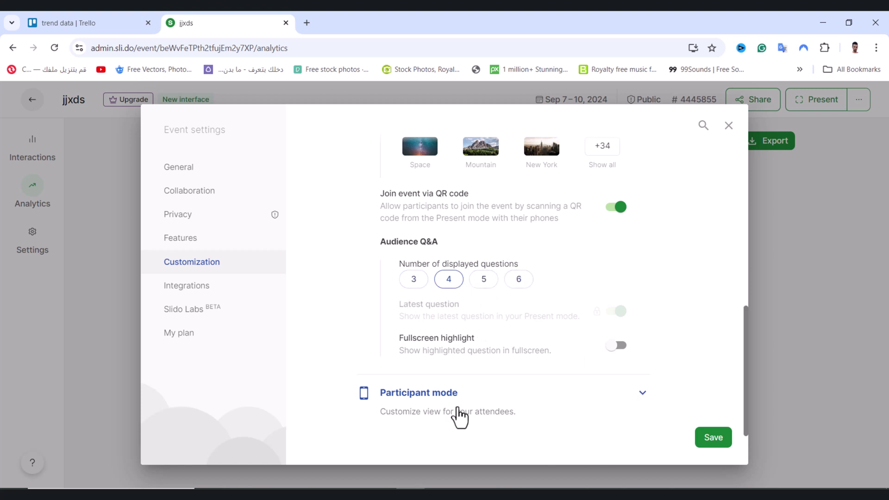
left_click_drag(397, 351, 561, 367)
left_click(616, 350)
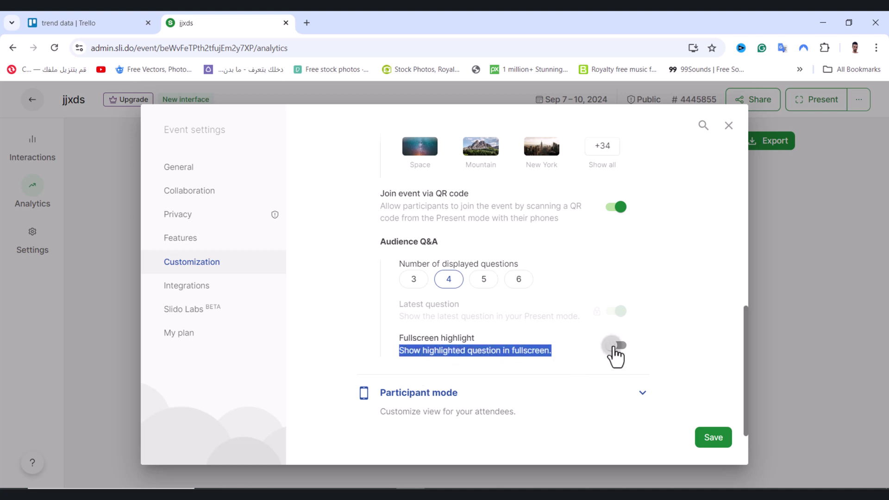
left_click(560, 375)
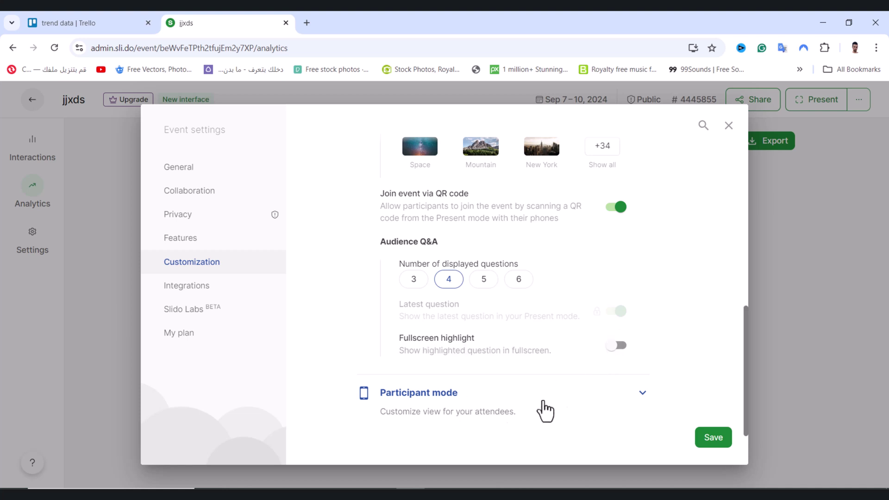
Step: Expand Participant mode to review the Welcome screen and External links options
left_click(642, 393)
scroll(558, 413, "down", 3)
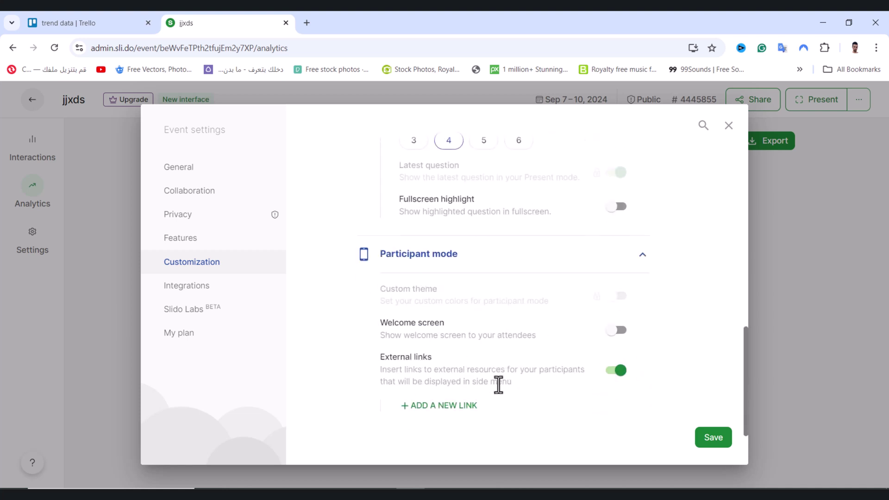
left_click_drag(398, 335, 561, 342)
left_click(560, 341)
left_click_drag(379, 355, 525, 388)
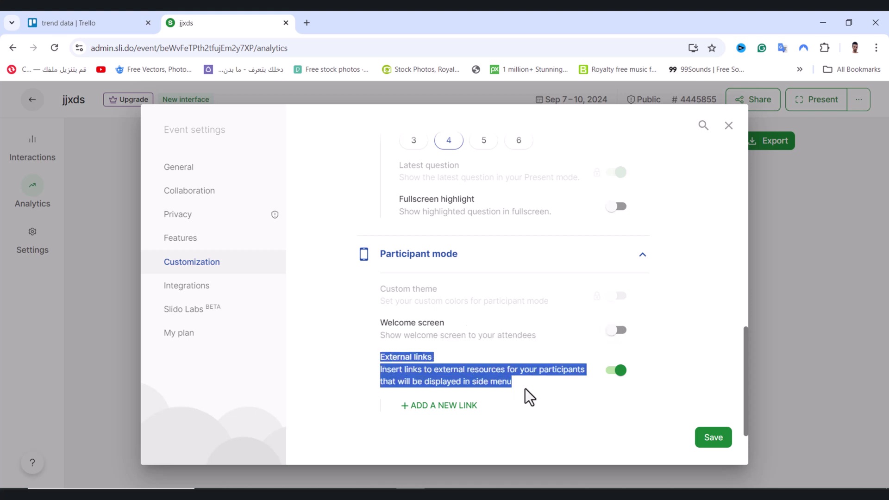
left_click(529, 387)
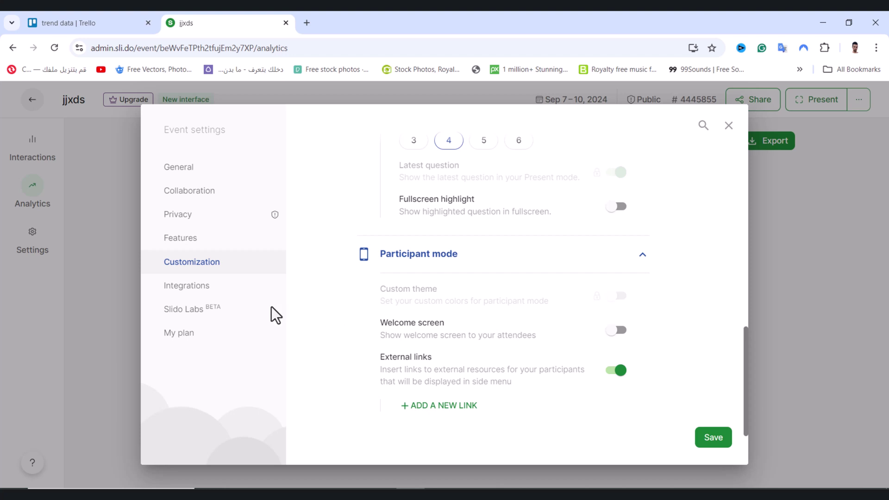
Step: Browse Integrations and Slido Labs, then view the Basic plan under My plan
left_click(182, 293)
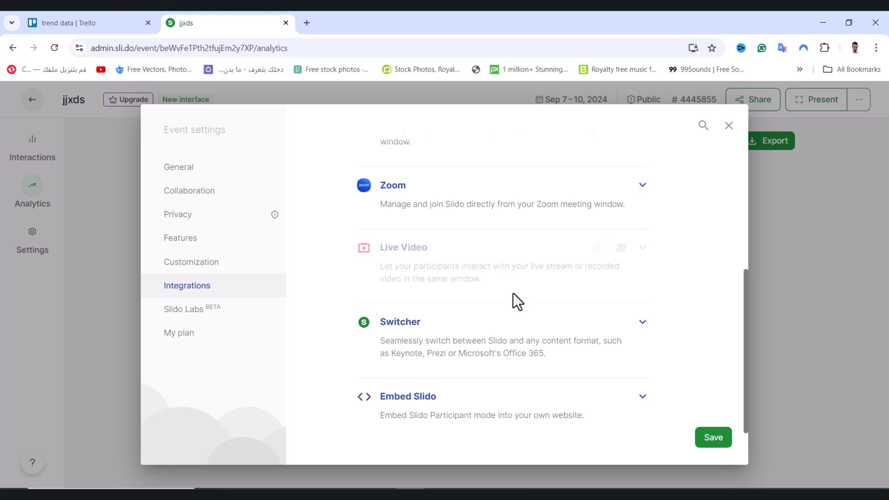
scroll(512, 300, "up", 5)
scroll(427, 280, "down", 5)
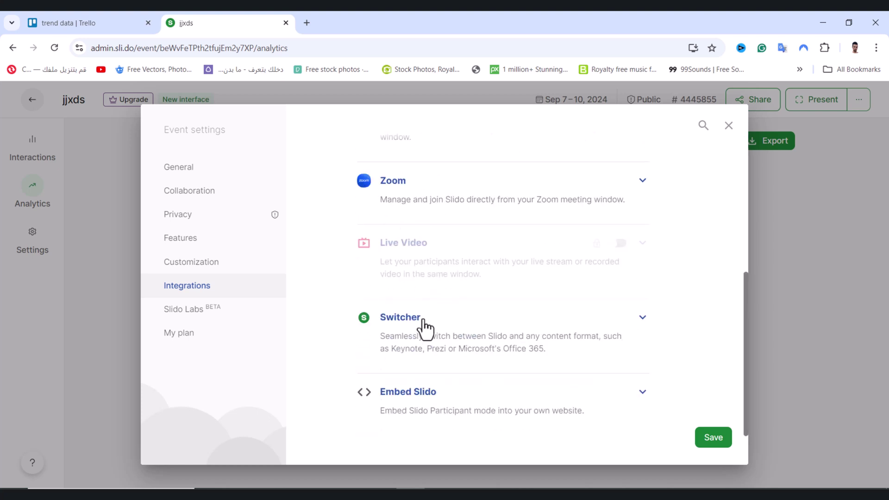
left_click(180, 317)
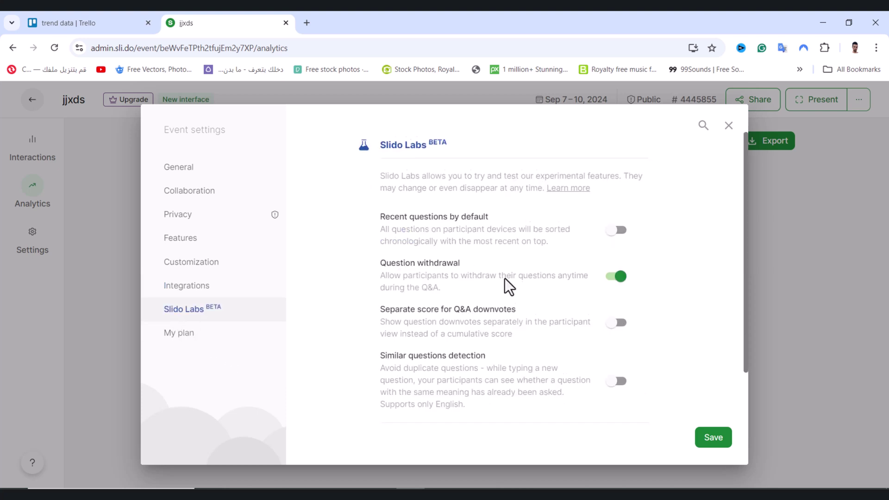
scroll(505, 282, "down", 3)
left_click(178, 333)
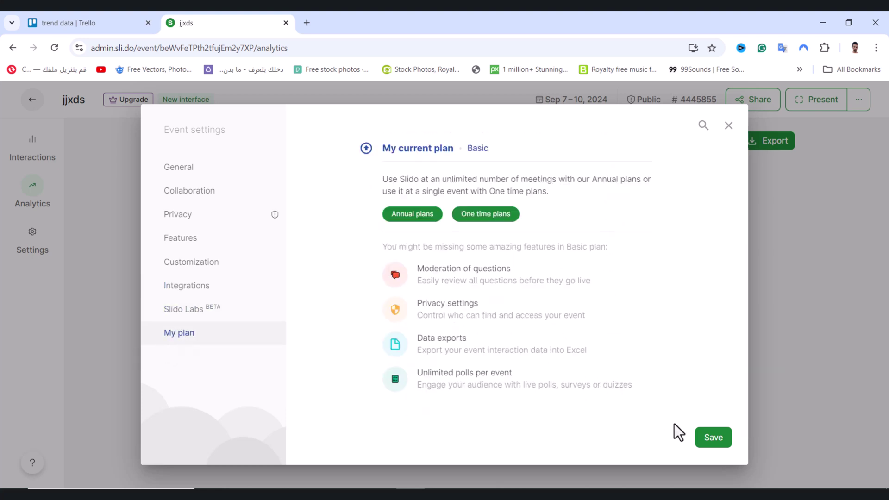
Step: Save the event settings and start the jdfljkdf poll from Interactions
left_click(705, 438)
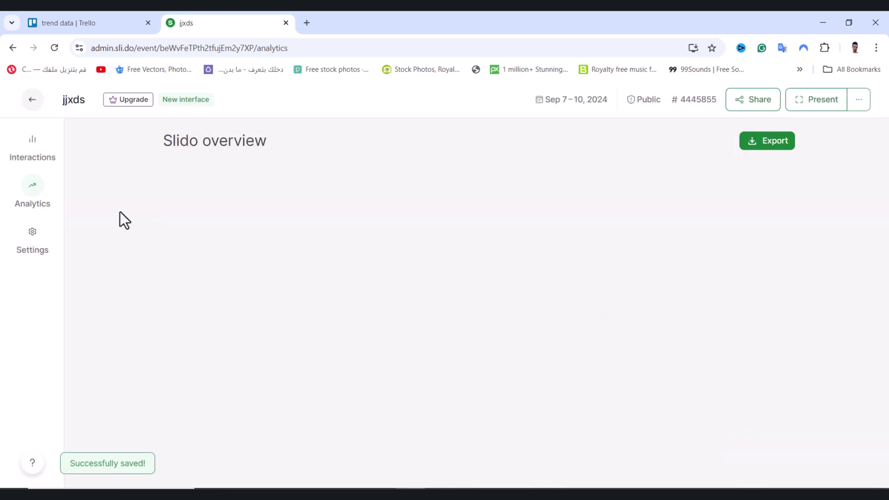
left_click(29, 145)
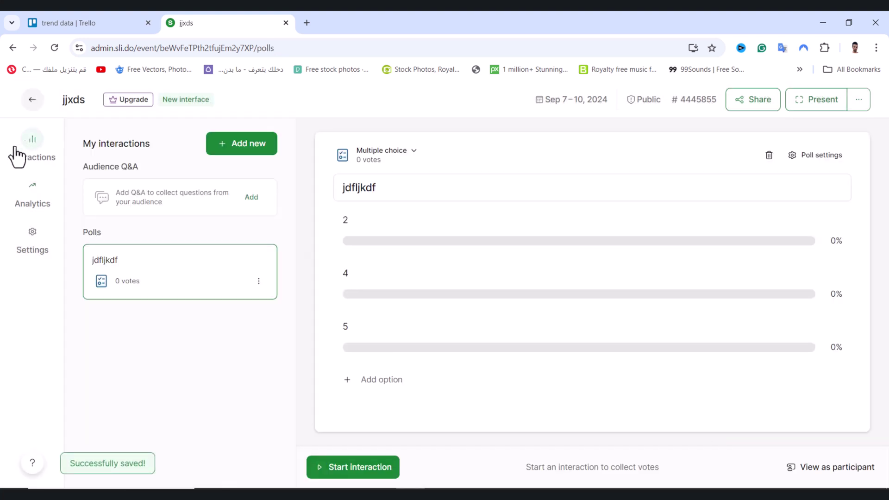
left_click(357, 470)
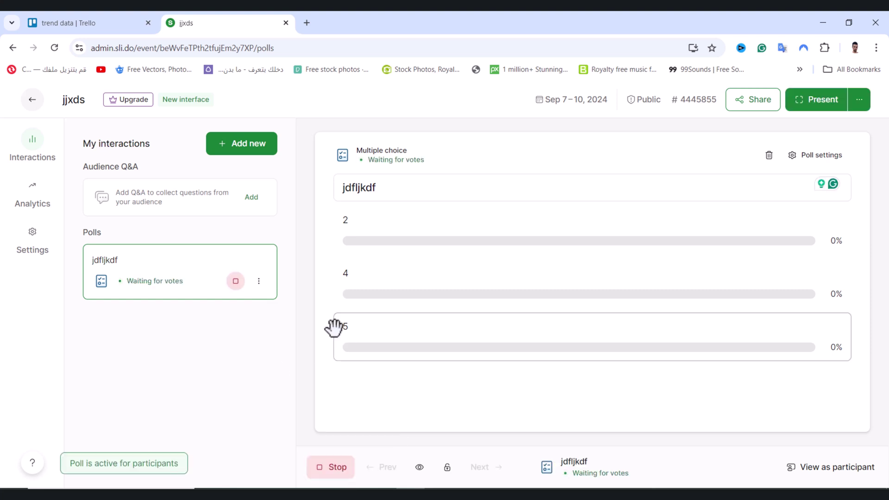
Step: Vote for option 2 as a participant in the jdfljkdf poll, giving 1 vote at 100%
left_click(835, 471)
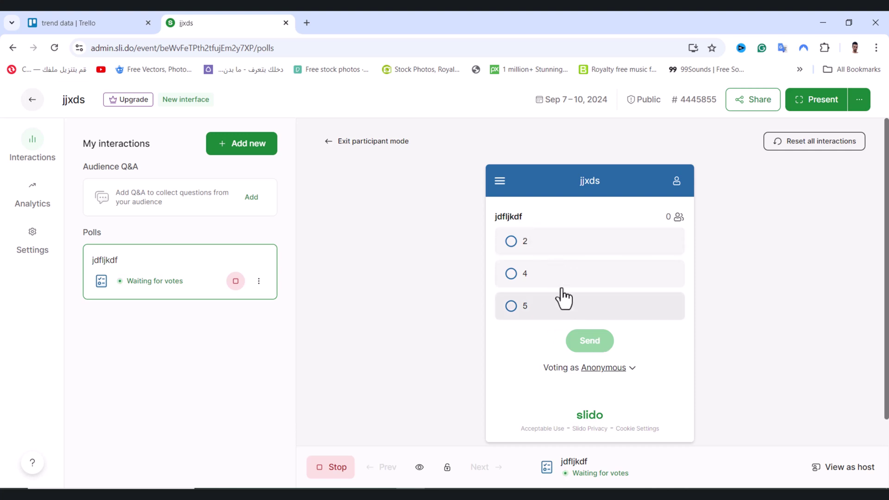
left_click(547, 247)
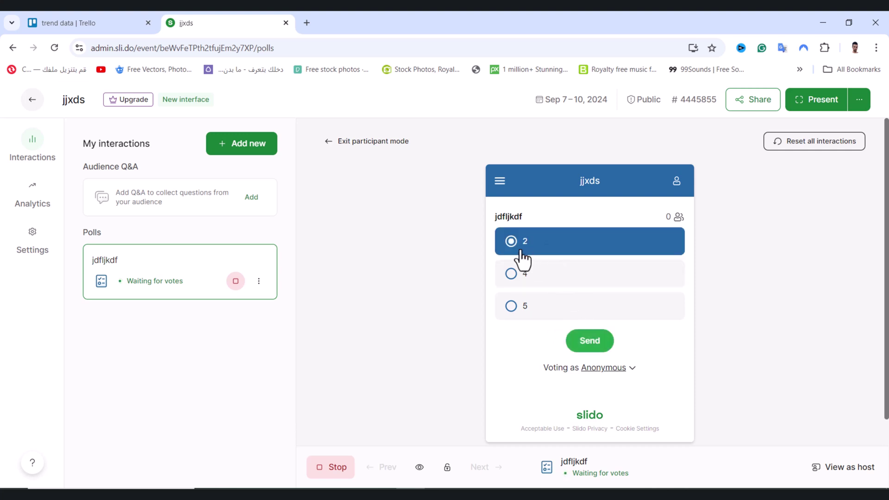
left_click(589, 352)
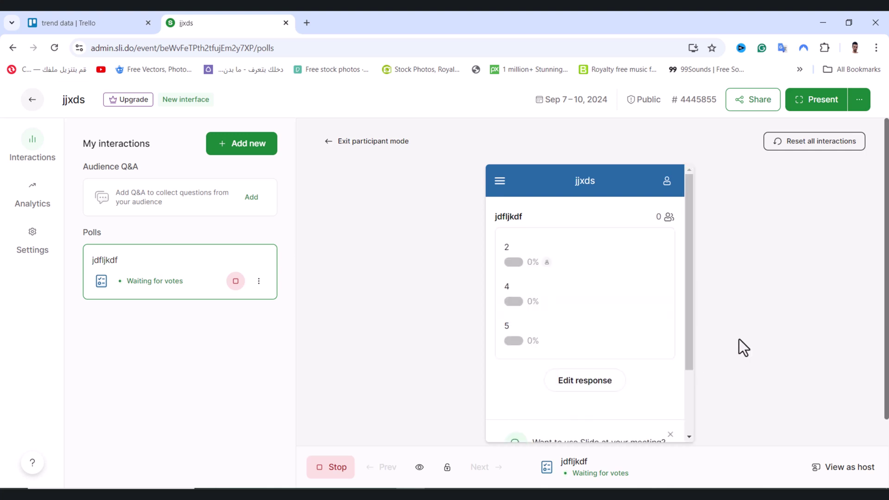
scroll(599, 282, "down", 2)
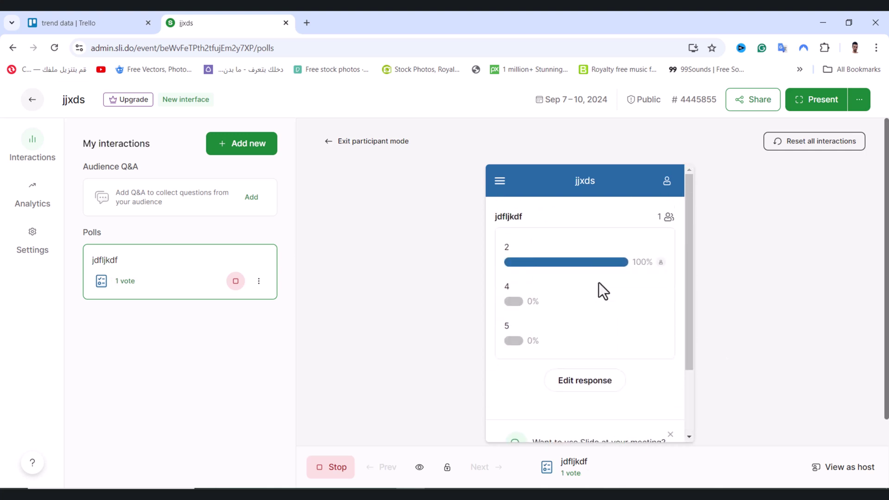
scroll(598, 282, "down", 2)
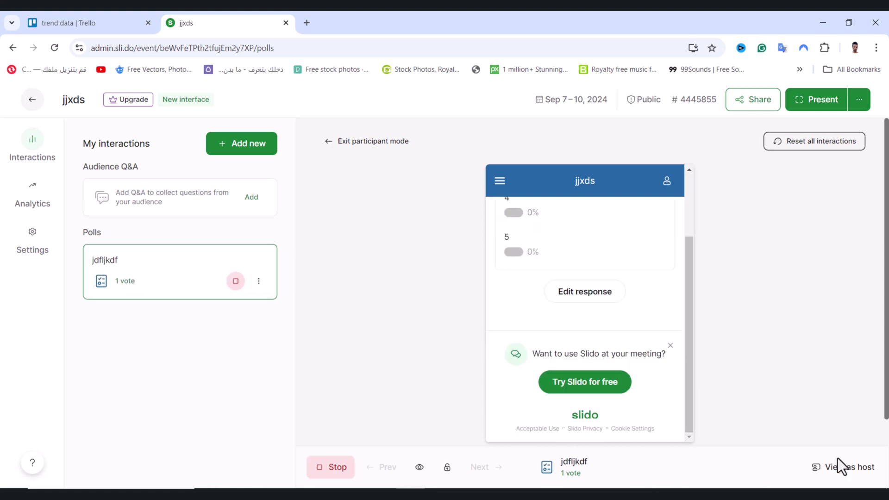
Step: Return to the host view and copy the participant joining link from the Share panel
left_click(850, 469)
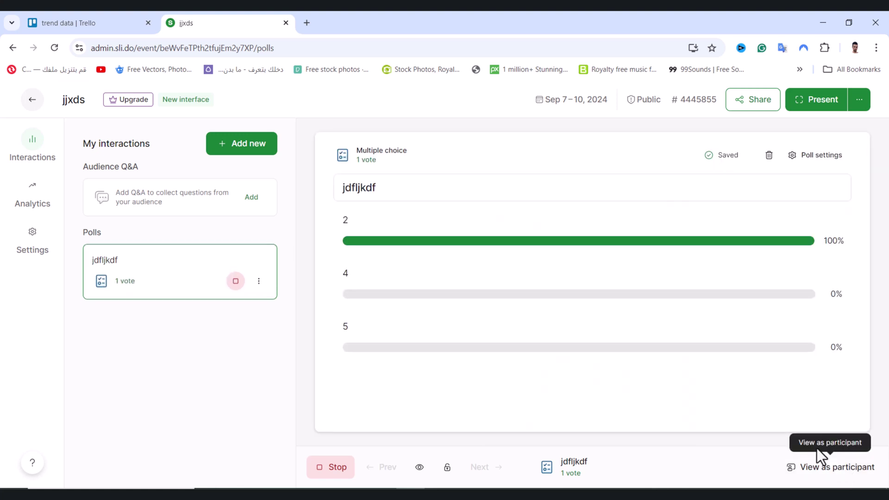
left_click(751, 105)
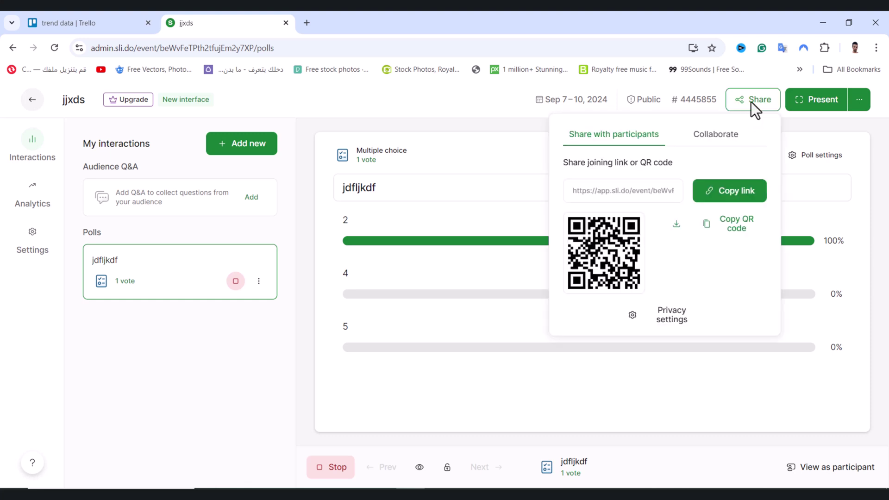
left_click(726, 198)
Step: Load the copied joining link in a new browser tab to show the participant page
key("ctrl+t")
right_click(265, 53)
left_click(326, 146)
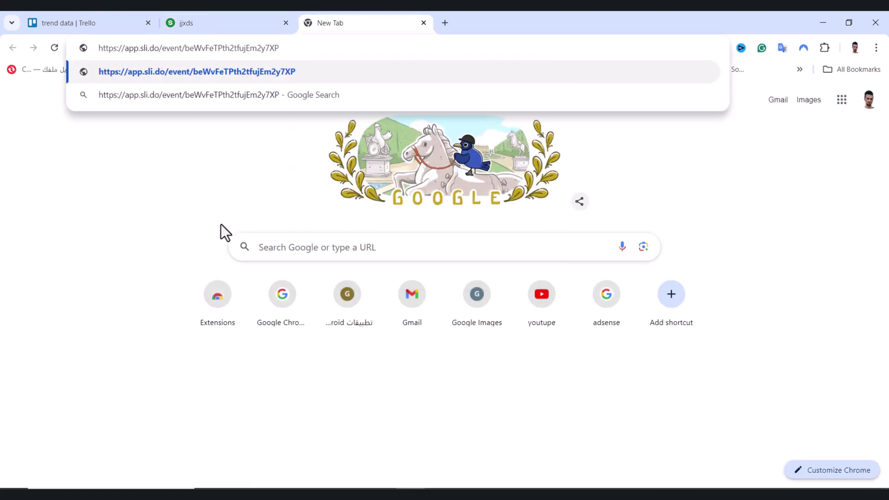
key("Return")
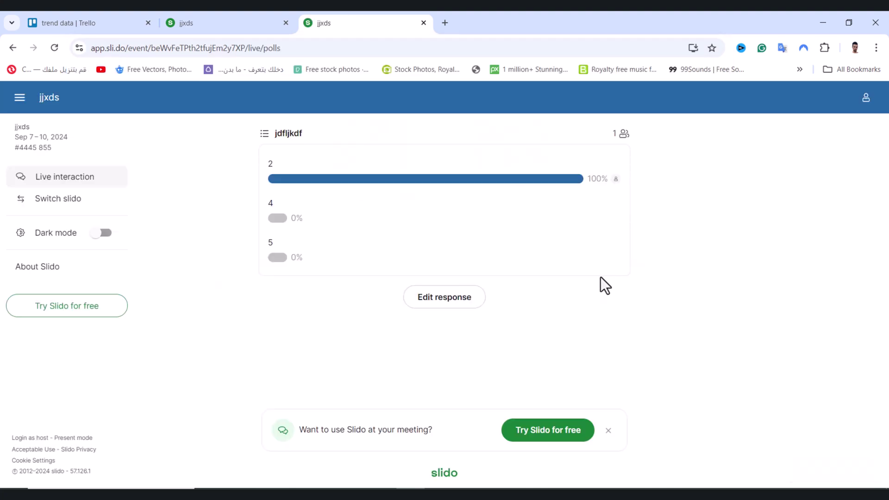